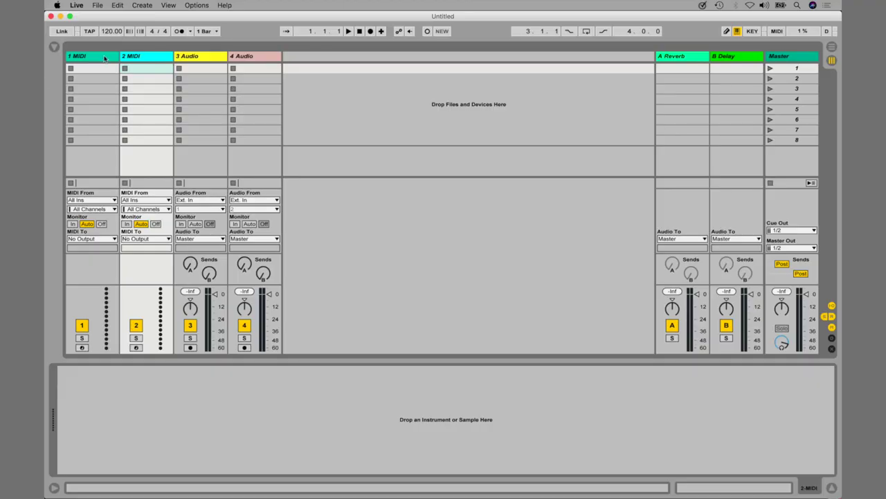
Load an empty Instrument Rack from the browser's Instruments onto MIDI track 1
{"action": "left_click", "coordinate": [103, 57]}
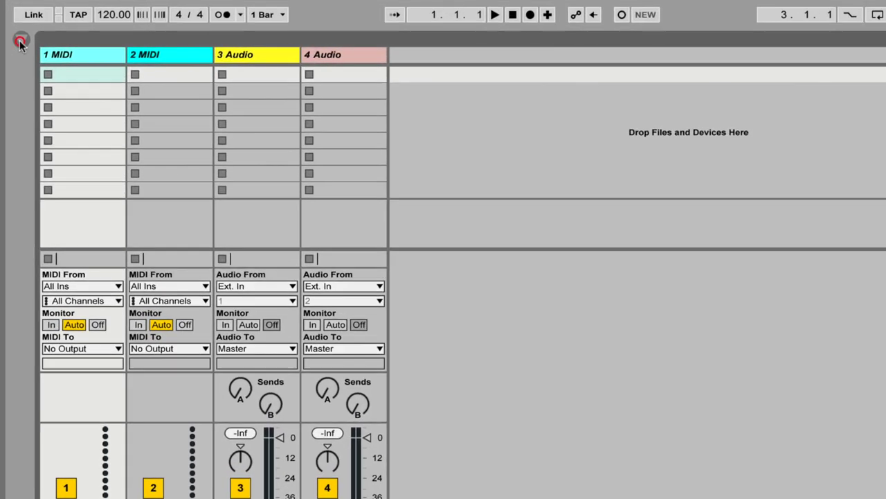
{"action": "left_click", "coordinate": [53, 47]}
{"action": "left_click", "coordinate": [71, 122]}
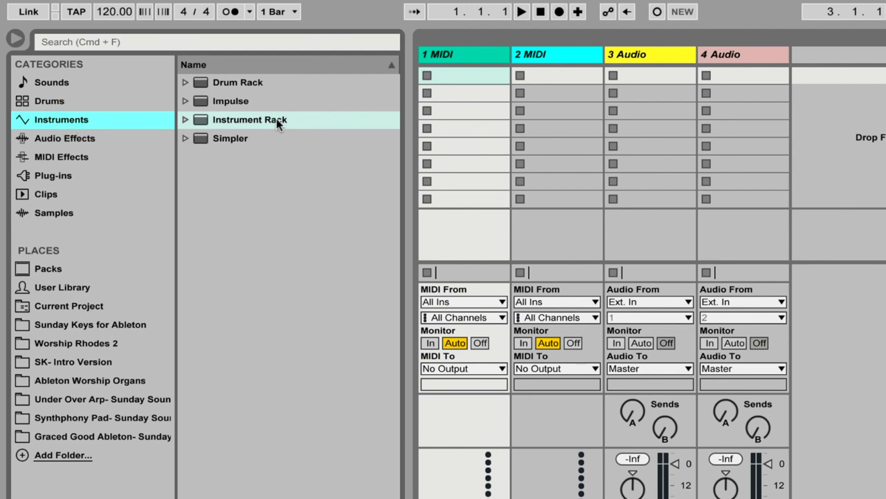
{"action": "left_click_drag", "start_coordinate": [277, 119], "coordinate": [103, 333]}
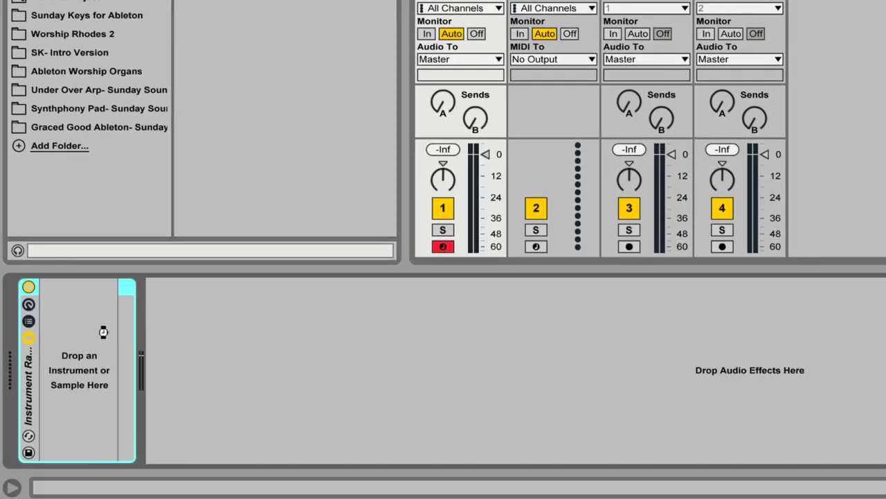
Rename the unfolded rack 'Preset Selector' and reveal its empty chain list
{"action": "left_click", "coordinate": [28, 304]}
{"action": "left_click", "coordinate": [104, 287]}
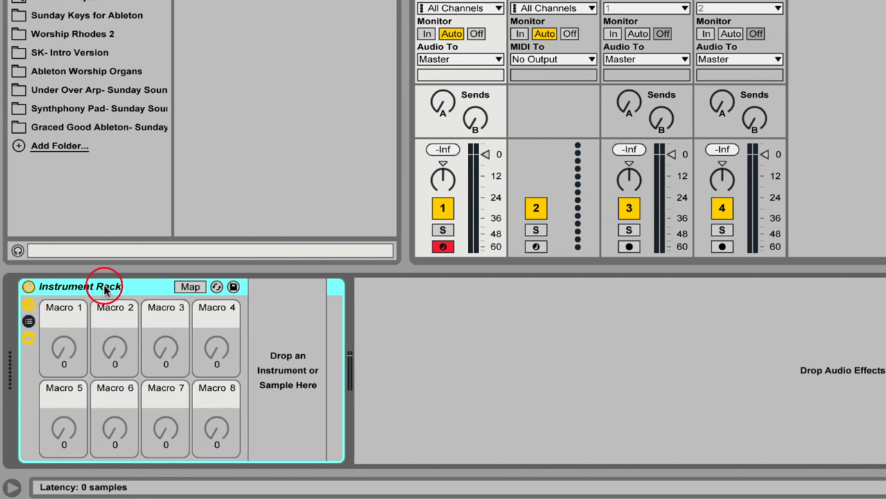
{"action": "key", "text": "ctrl+r"}
{"action": "type", "text": "P"}
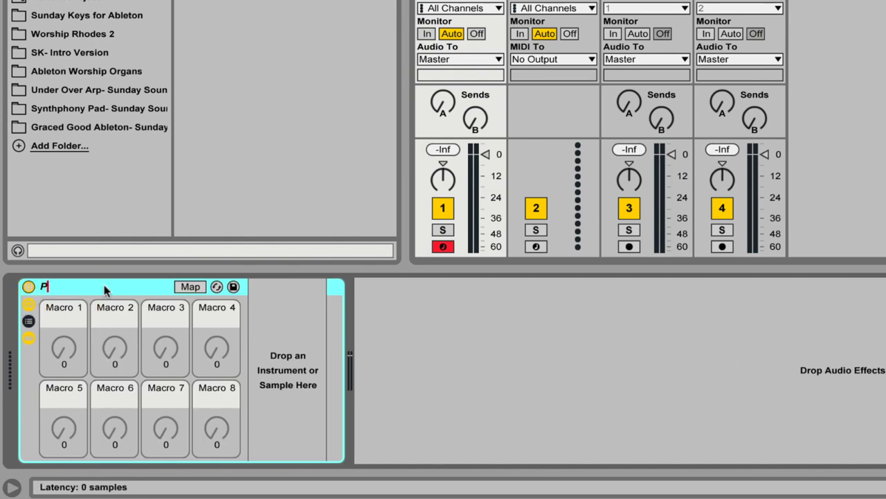
{"action": "type", "text": "reset Selector"}
{"action": "key", "text": "Return"}
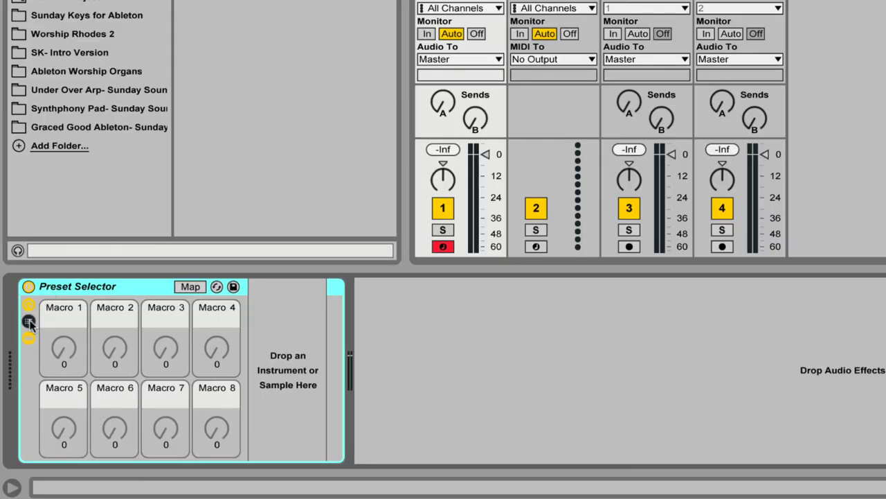
{"action": "left_click", "coordinate": [29, 321]}
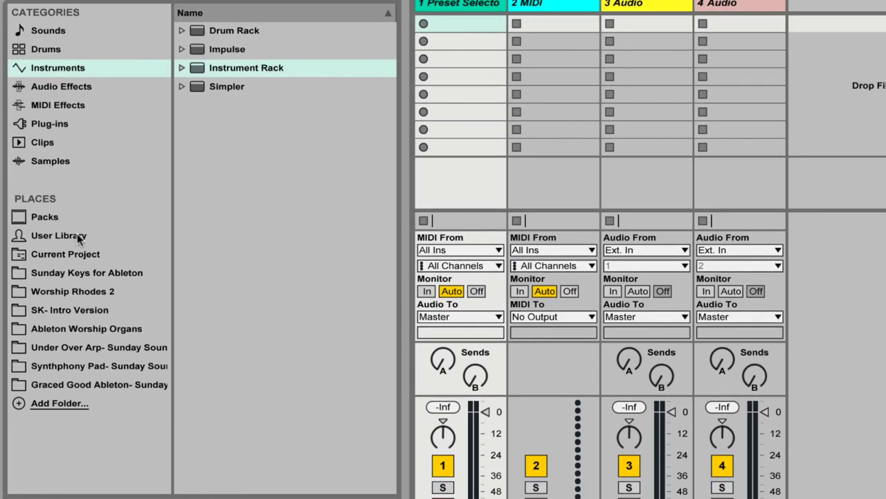
Add Aggressive Poly Synth and Synthphony Pad.adg from Patch of the Week as chains, then play a note
{"action": "left_click", "coordinate": [58, 235]}
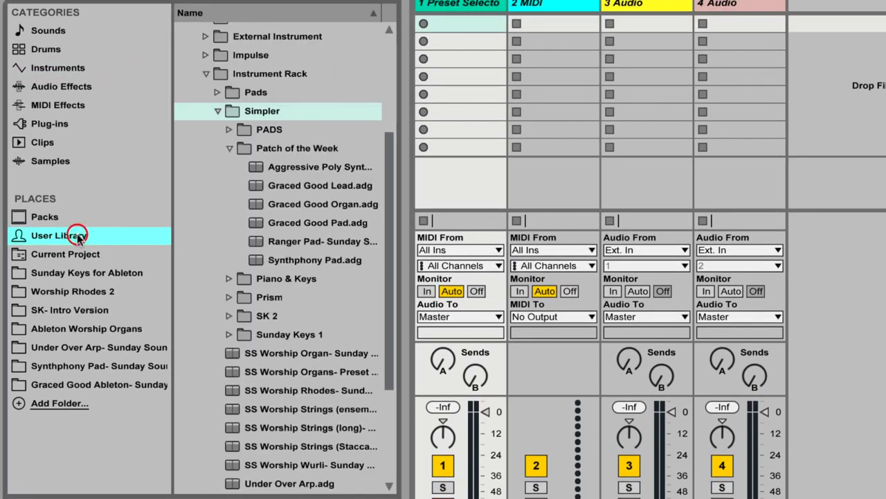
{"action": "left_click", "coordinate": [308, 169]}
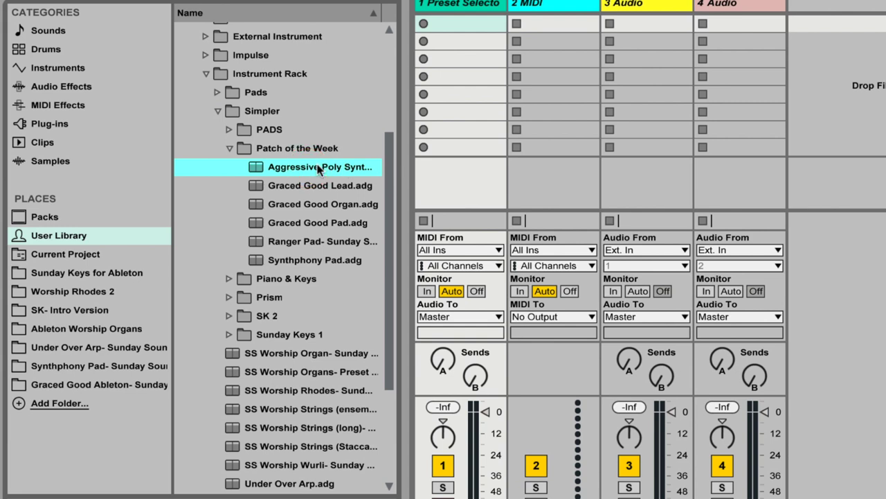
{"action": "left_click_drag", "start_coordinate": [313, 168], "coordinate": [359, 353]}
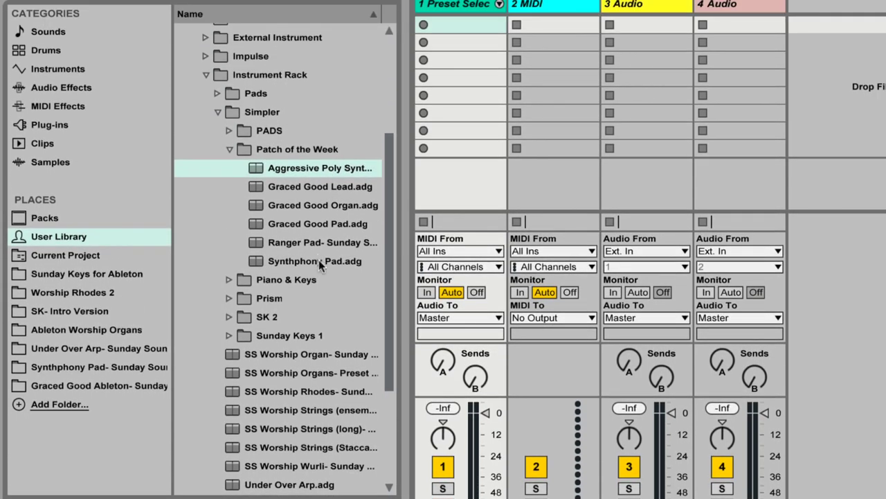
{"action": "left_click_drag", "start_coordinate": [312, 261], "coordinate": [343, 358]}
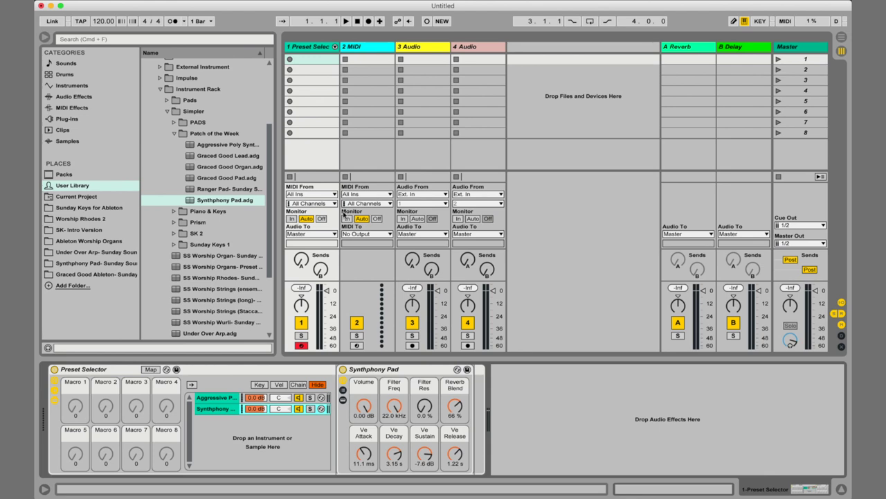
{"action": "key", "text": "a"}
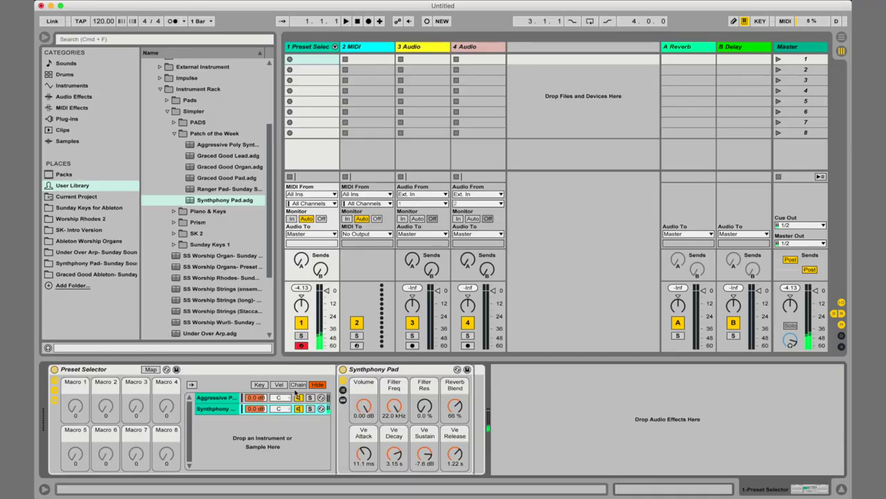
Compare both chains' devices and turn on the Synthphony Pad chain's activator
{"action": "left_click", "coordinate": [298, 397]}
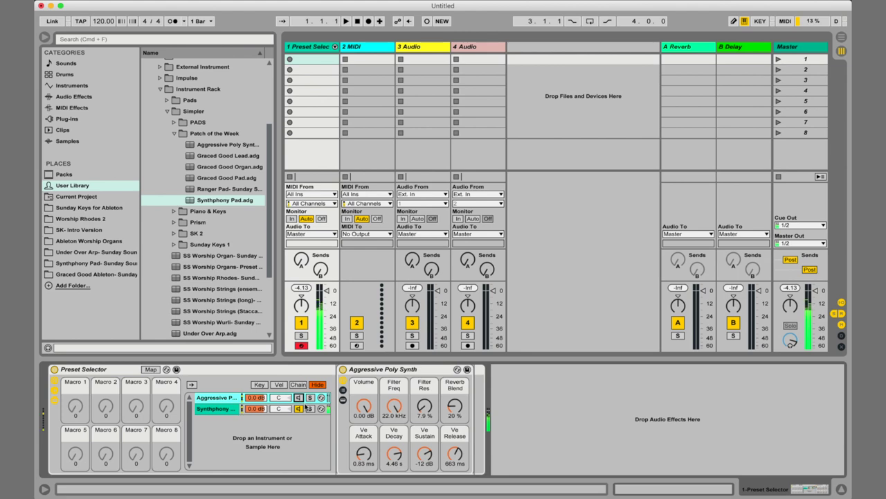
{"action": "left_click", "coordinate": [299, 409]}
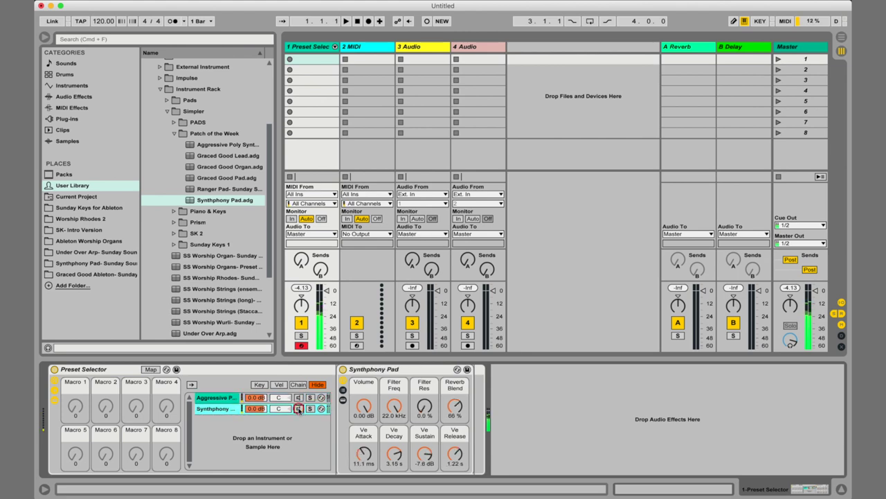
{"action": "left_click", "coordinate": [298, 397]}
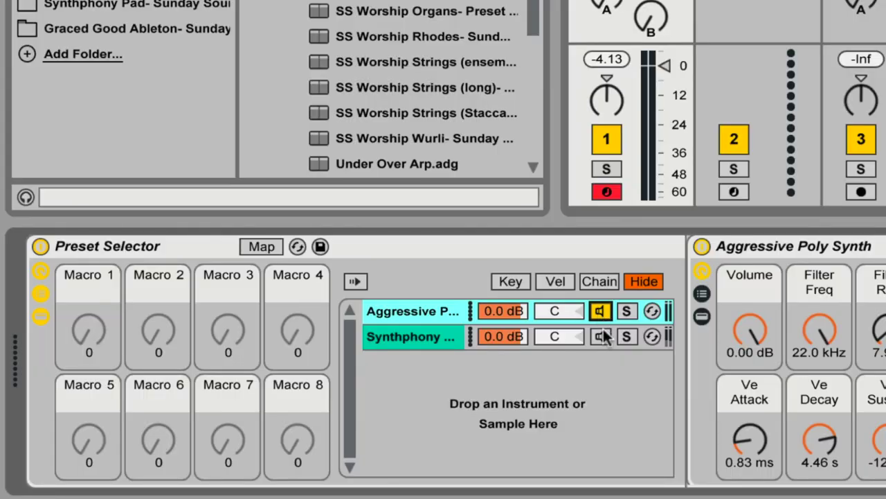
{"action": "left_click", "coordinate": [603, 336]}
{"action": "left_click", "coordinate": [601, 337]}
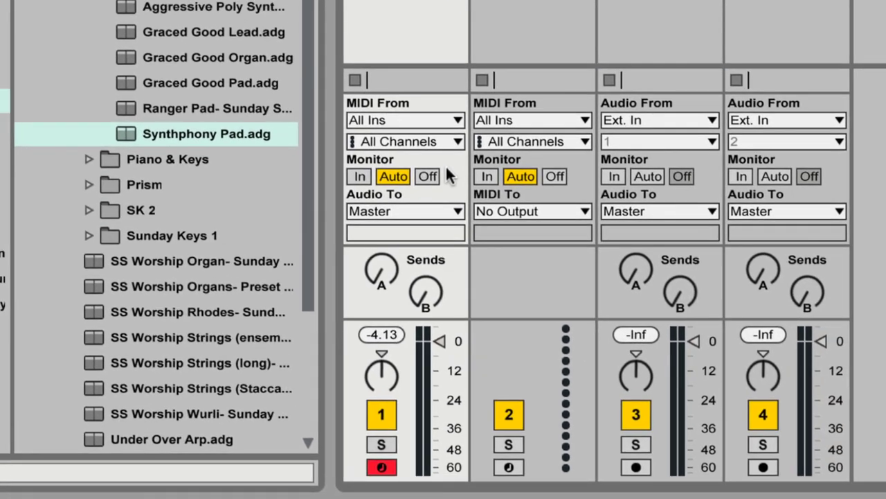
Set track 1's Monitor to In and keep MIDI From on All Ins
{"action": "left_click", "coordinate": [361, 176]}
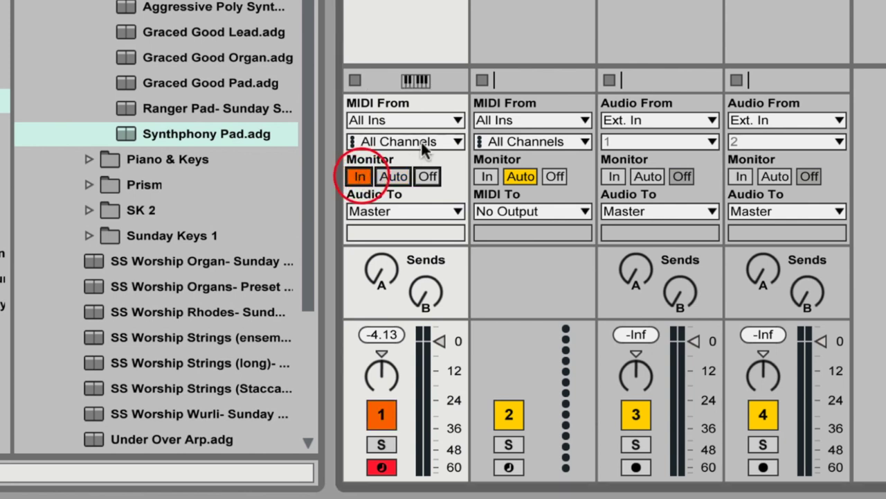
{"action": "left_click", "coordinate": [455, 122]}
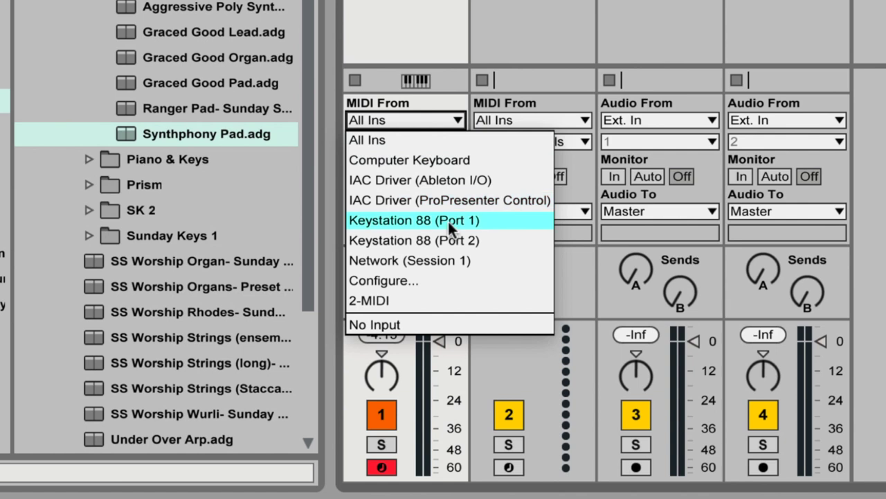
{"action": "left_click", "coordinate": [446, 112]}
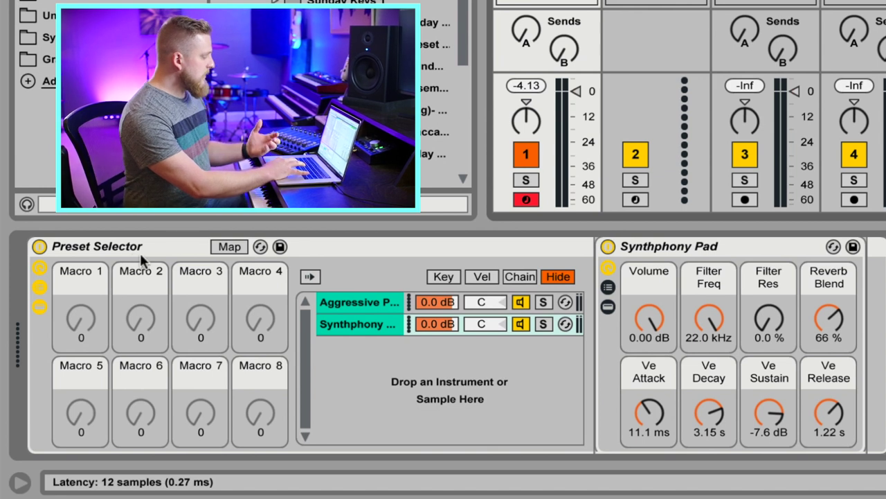
Compare the Aggressive Poly Synth and Synthphony Pad chains, then show the Chain Select Editor
{"action": "left_click", "coordinate": [368, 302]}
{"action": "left_click", "coordinate": [384, 331]}
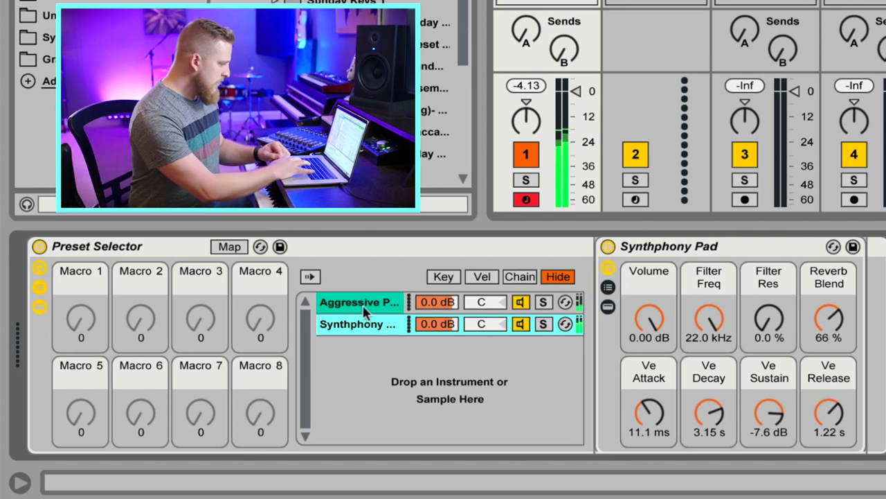
{"action": "left_click", "coordinate": [358, 301]}
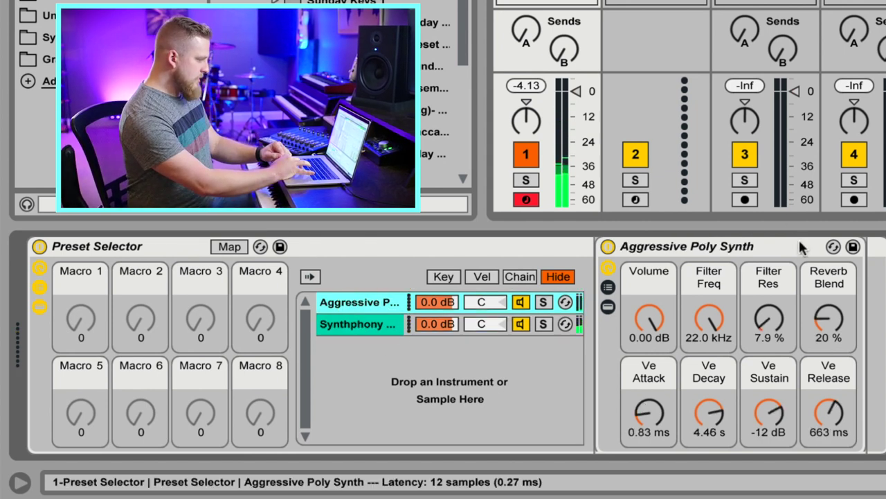
{"action": "left_click", "coordinate": [377, 322]}
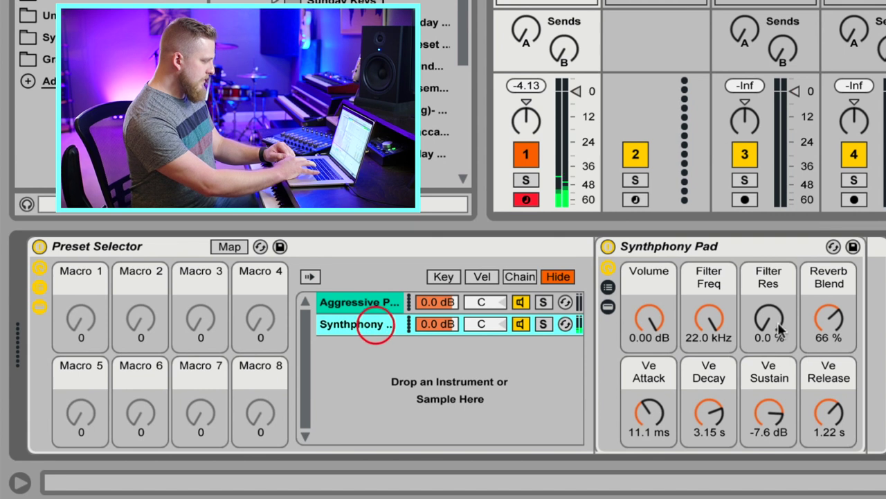
{"action": "left_click", "coordinate": [523, 277]}
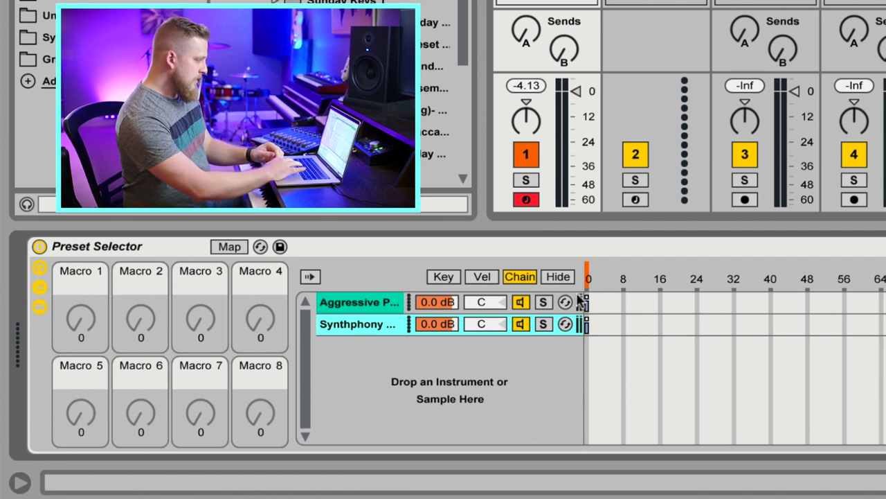
Narrow the zones so Aggressive Poly Synth covers only 0 and Synthphony Pad the next value
{"action": "left_click", "coordinate": [373, 302]}
{"action": "left_click", "coordinate": [388, 329], "text": "shift"}
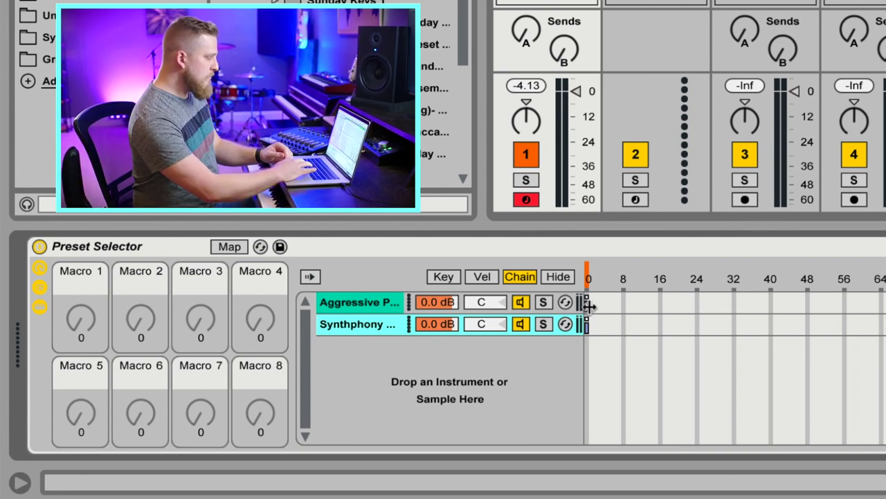
{"action": "left_click", "coordinate": [378, 304]}
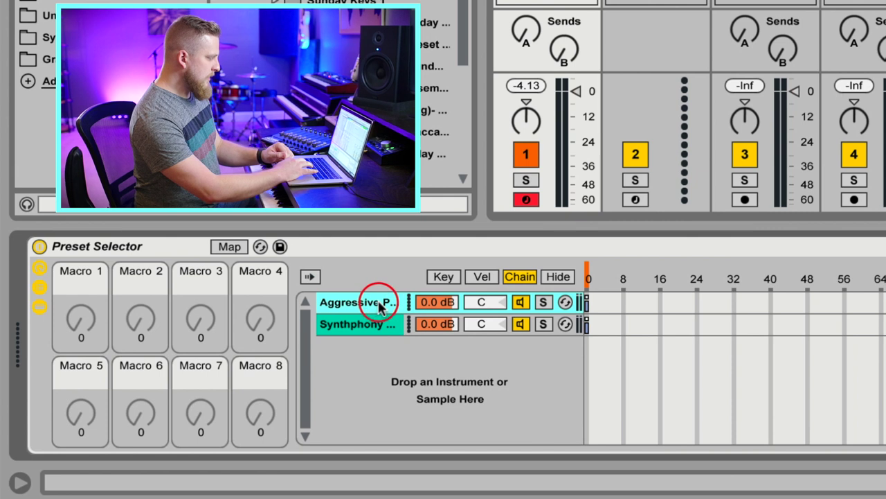
{"action": "left_click", "coordinate": [382, 326]}
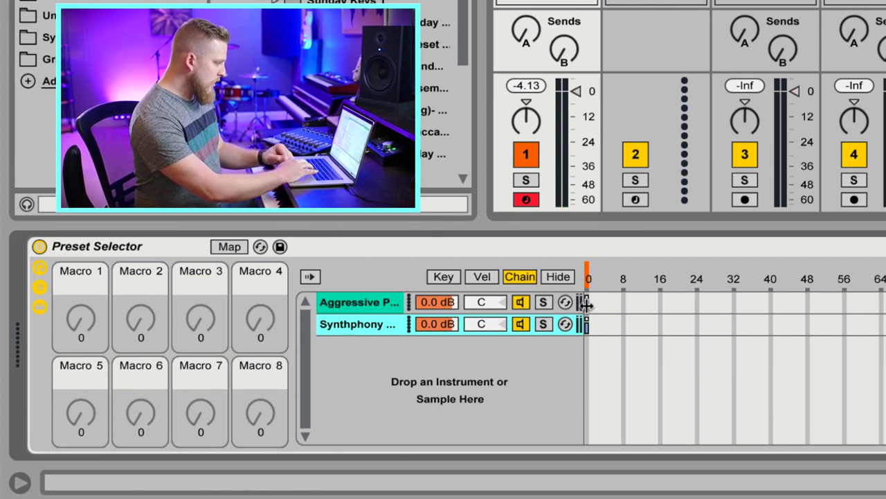
{"action": "left_click", "coordinate": [586, 304]}
{"action": "left_click_drag", "start_coordinate": [586, 305], "coordinate": [590, 304]}
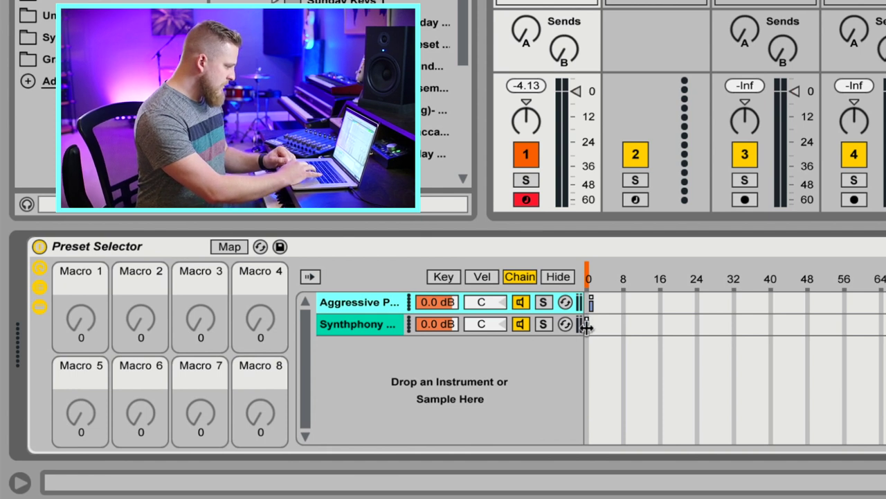
{"action": "left_click_drag", "start_coordinate": [586, 325], "coordinate": [595, 326]}
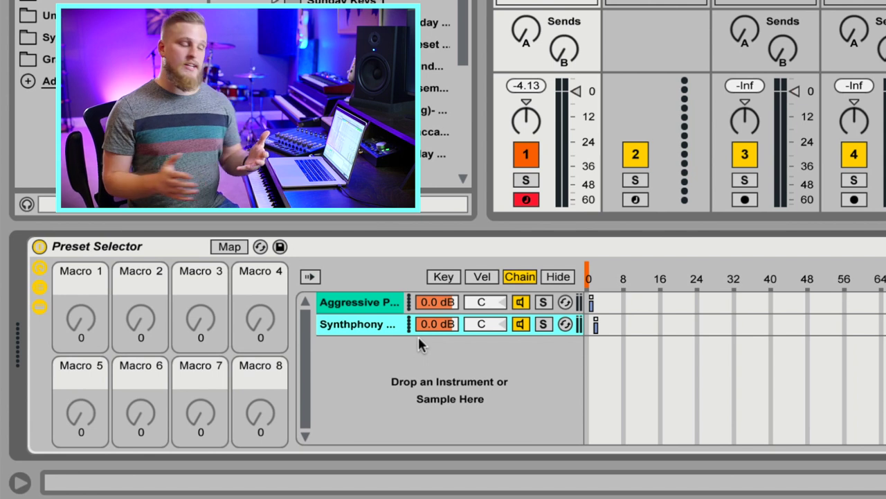
Test the chain selector in the Synthphony Pad zone, then return it to 0
{"action": "left_click", "coordinate": [586, 280]}
{"action": "left_click", "coordinate": [588, 280]}
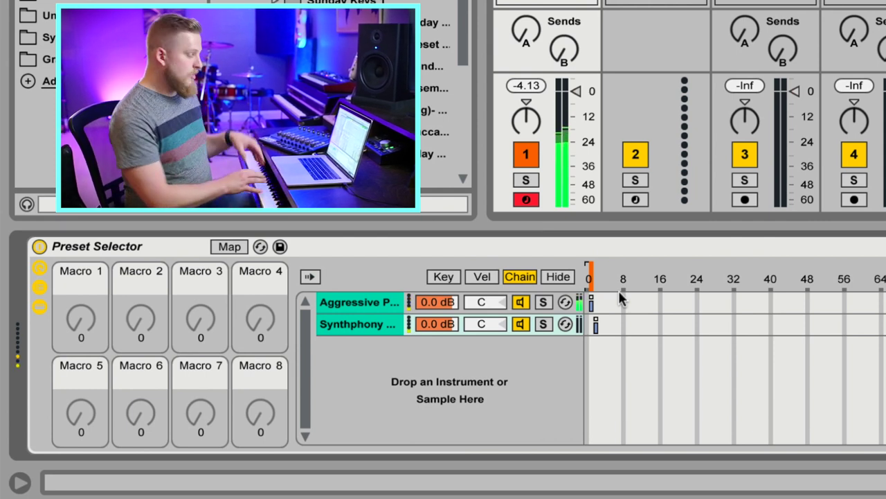
{"action": "left_click", "coordinate": [592, 282]}
{"action": "left_click_drag", "start_coordinate": [593, 281], "coordinate": [597, 289]}
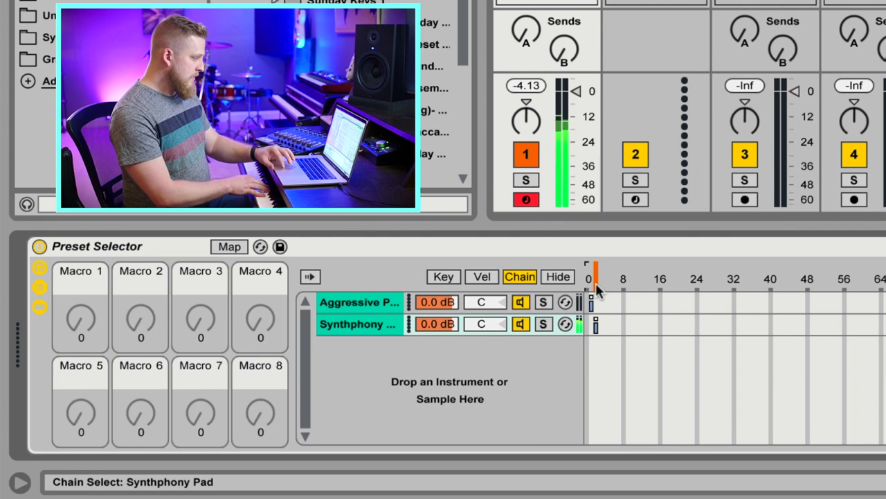
{"action": "left_click_drag", "start_coordinate": [594, 278], "coordinate": [590, 278]}
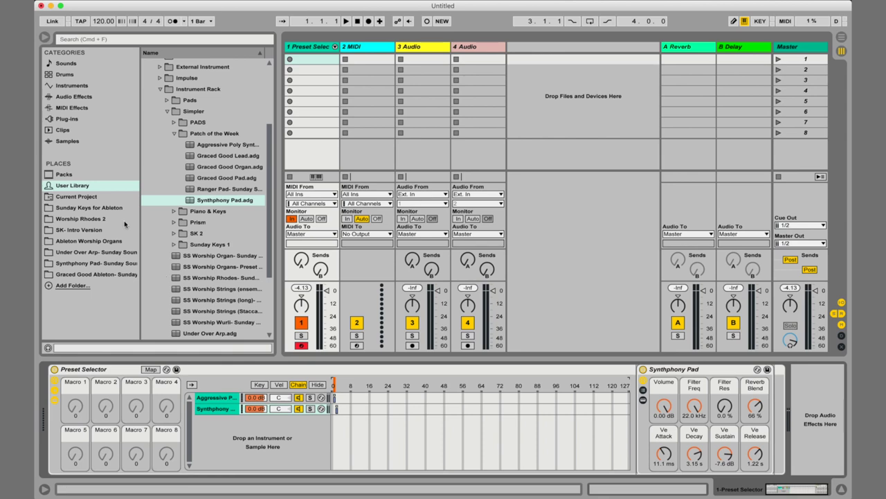
Hide the browser and create an empty MIDI clip named 'Off' in track 1's first slot
{"action": "left_click", "coordinate": [44, 37]}
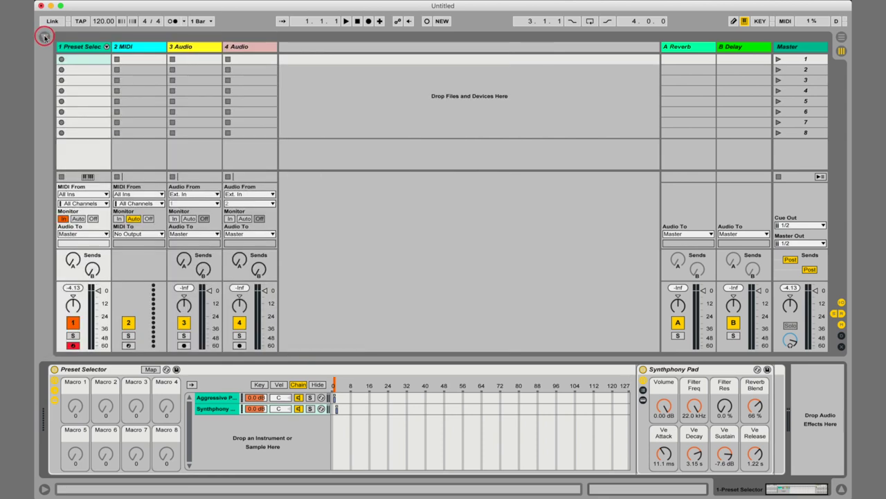
{"action": "double_click", "coordinate": [85, 61]}
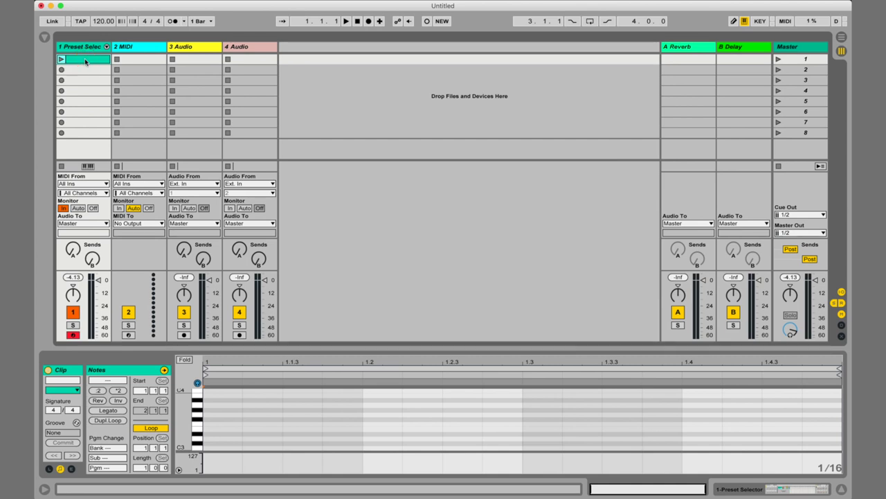
{"action": "key", "text": "super+r"}
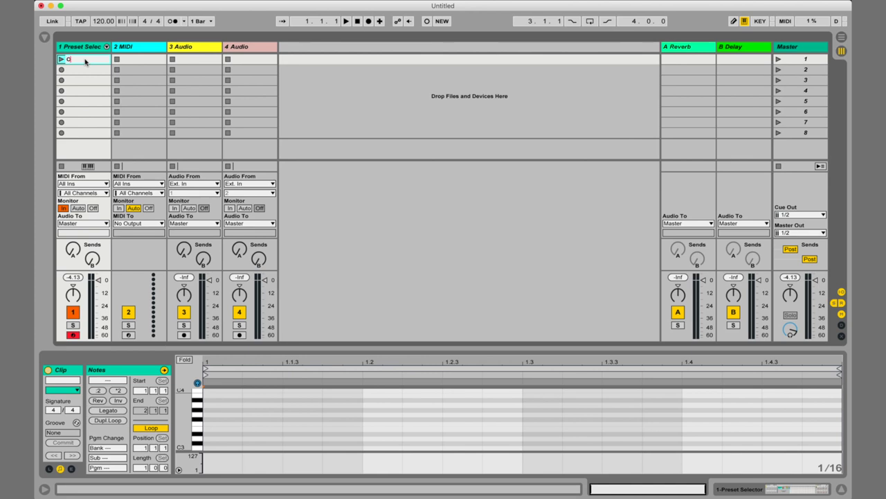
{"action": "key", "text": "Return"}
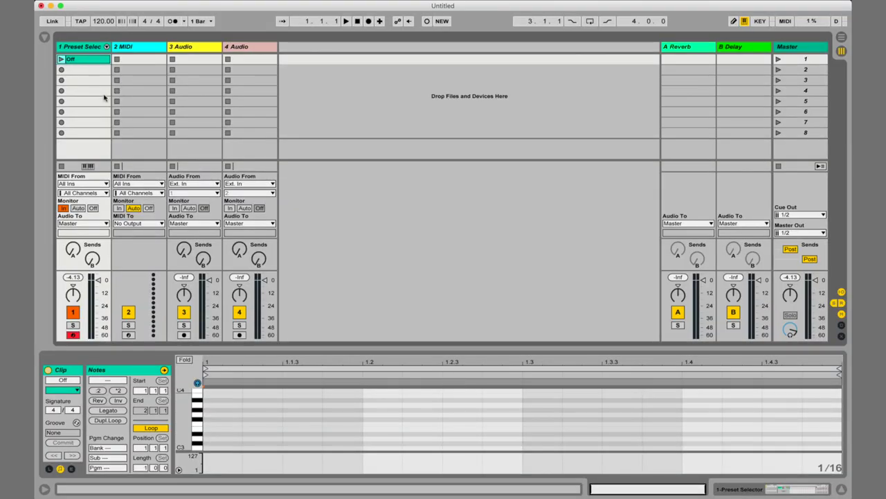
Show the Off clip's Launch and Envelopes panels and view its notes and envelopes
{"action": "left_click", "coordinate": [88, 72]}
{"action": "left_click", "coordinate": [87, 60]}
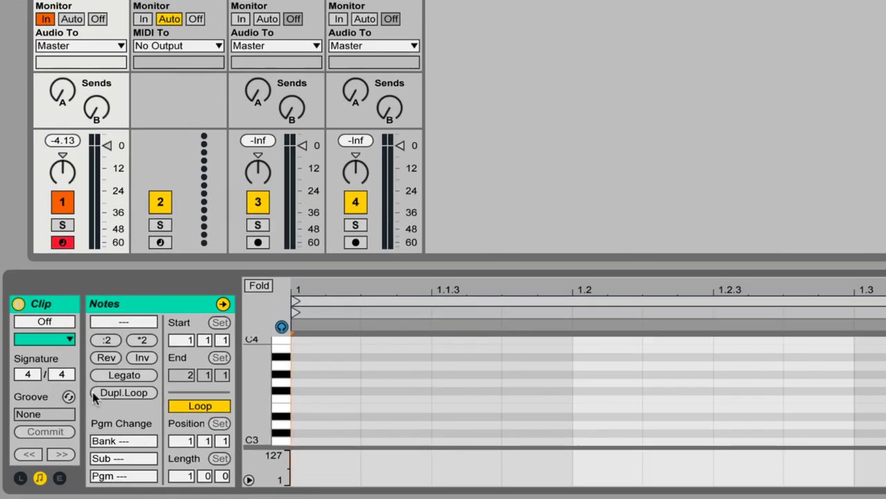
{"action": "left_click", "coordinate": [18, 478]}
{"action": "left_click", "coordinate": [60, 478]}
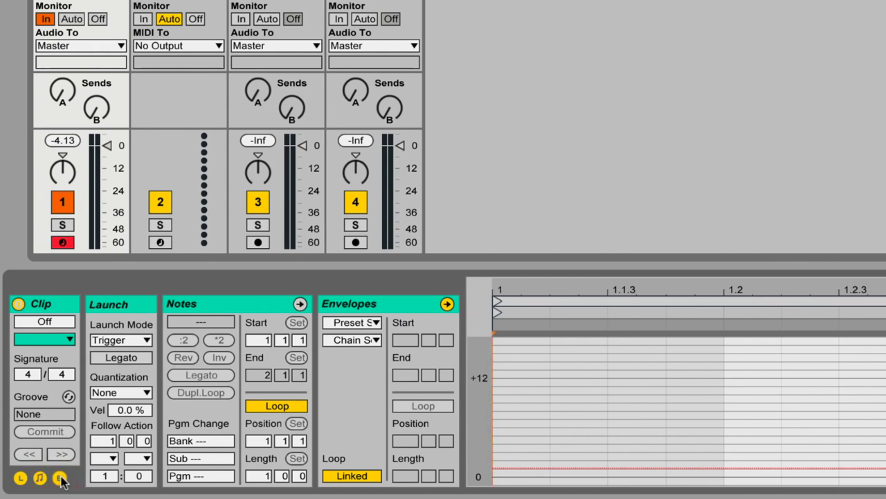
{"action": "left_click", "coordinate": [113, 305]}
{"action": "left_click", "coordinate": [216, 304]}
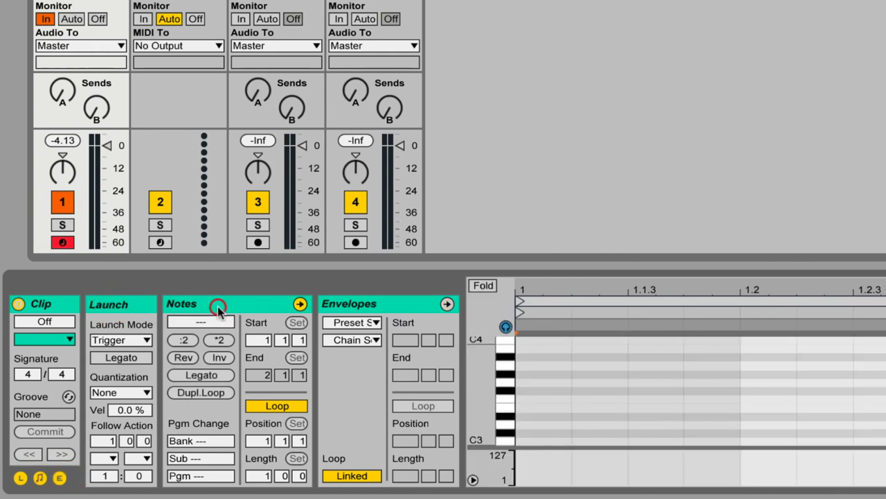
{"action": "left_click", "coordinate": [372, 307]}
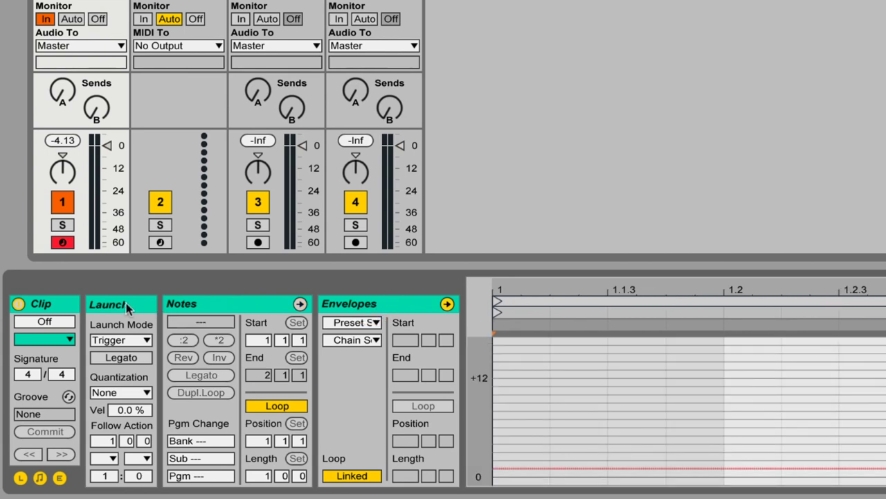
Hide the Launch and Notes panels and set the envelope device to Preset Selector
{"action": "left_click", "coordinate": [20, 478]}
{"action": "left_click", "coordinate": [41, 478]}
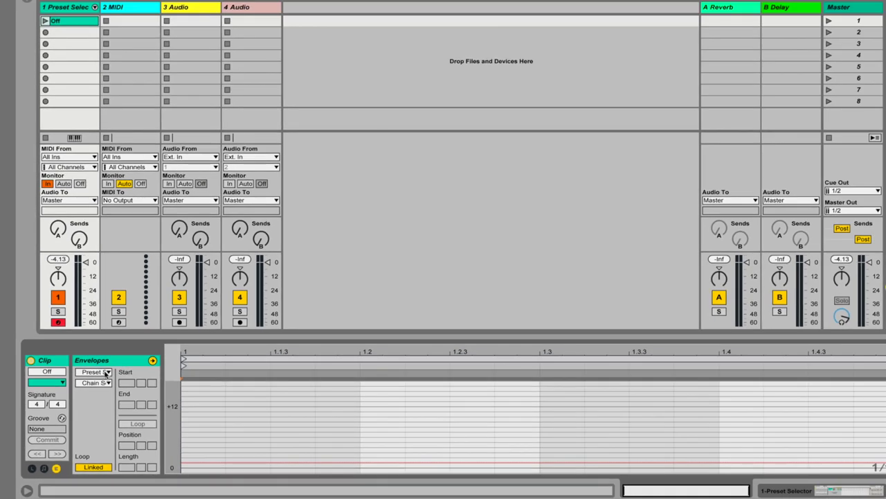
{"action": "left_click", "coordinate": [106, 373]}
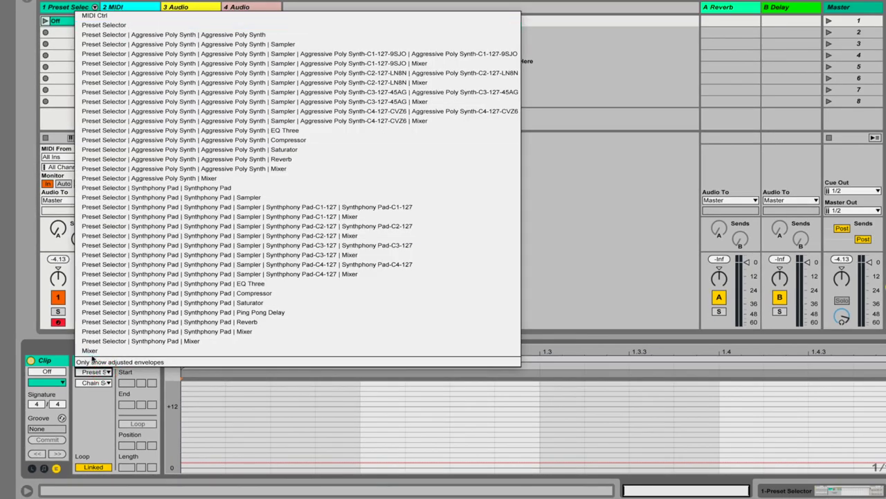
{"action": "left_click", "coordinate": [95, 406]}
{"action": "left_click", "coordinate": [103, 383]}
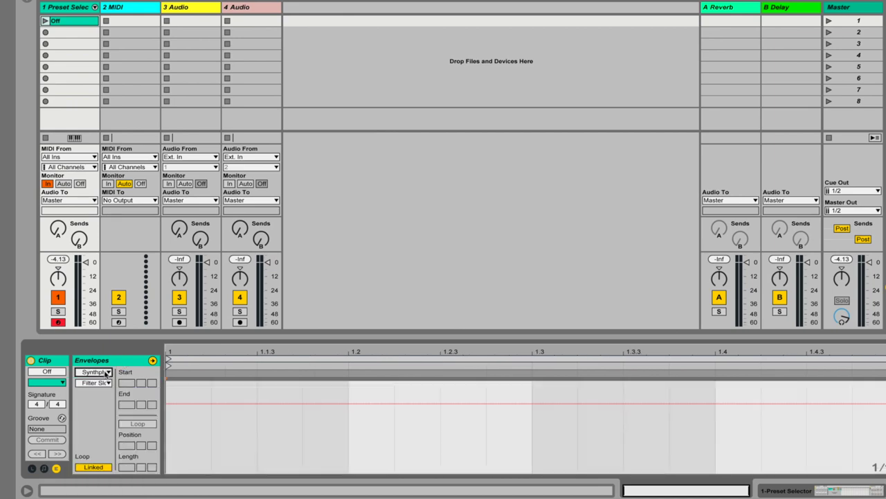
{"action": "left_click", "coordinate": [106, 372]}
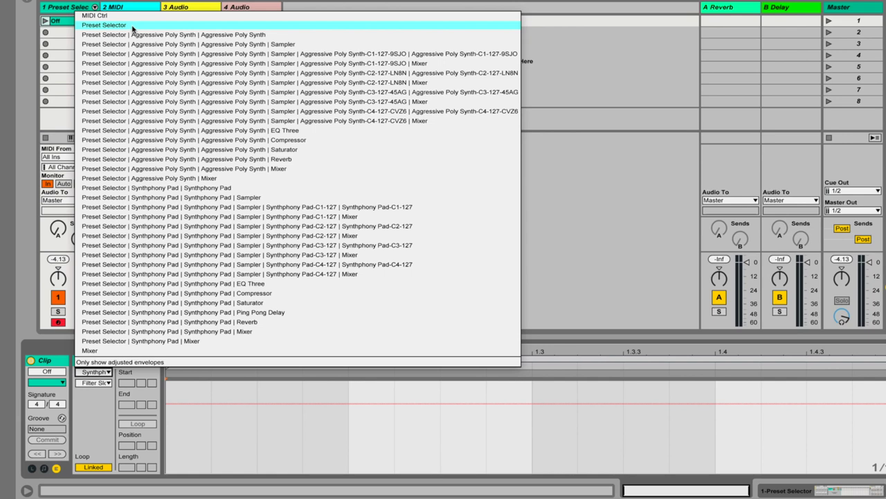
{"action": "left_click", "coordinate": [132, 25]}
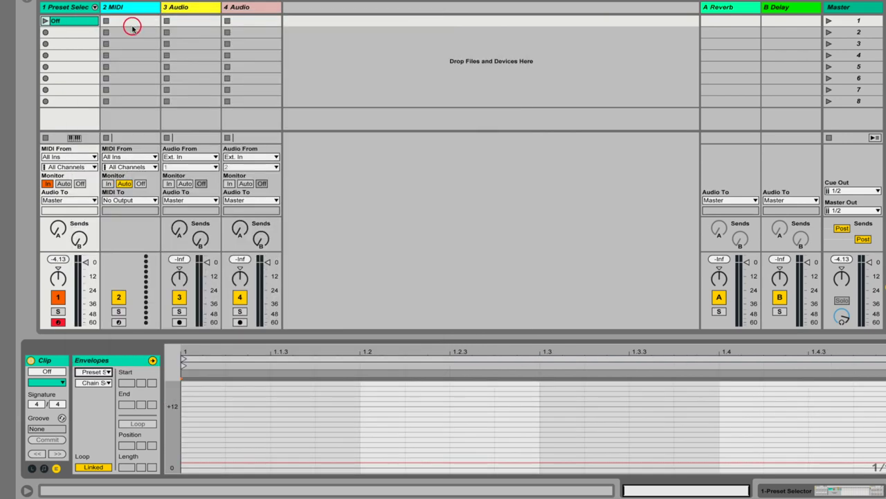
Set the envelope control to Chain Selector and hold it at 0 with one breakpoint
{"action": "left_click", "coordinate": [105, 383]}
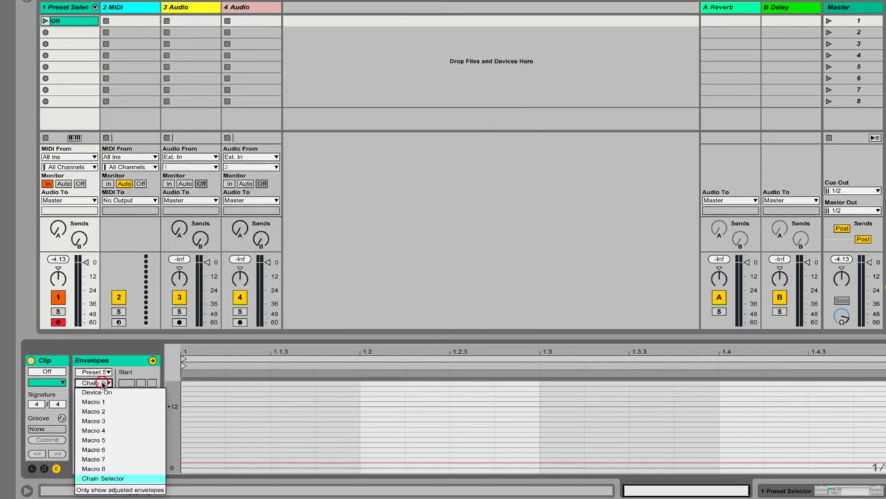
{"action": "left_click", "coordinate": [128, 477]}
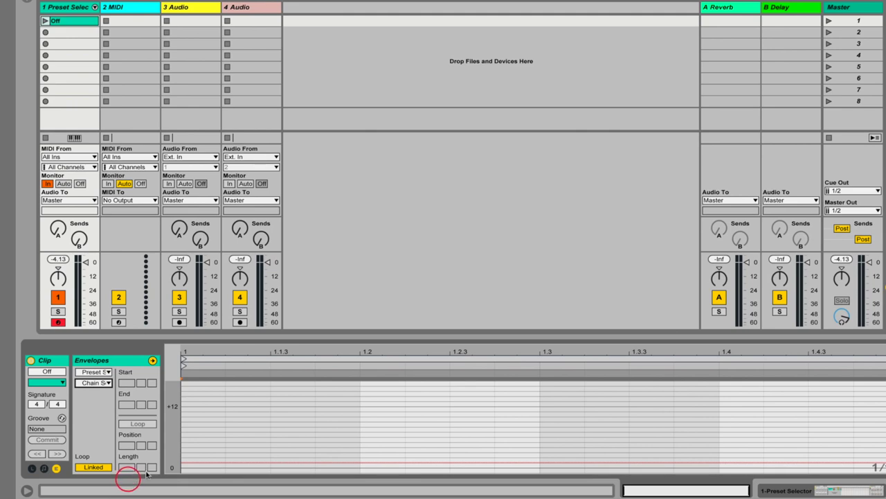
{"action": "left_click", "coordinate": [209, 464]}
{"action": "left_click_drag", "start_coordinate": [209, 464], "coordinate": [210, 469]}
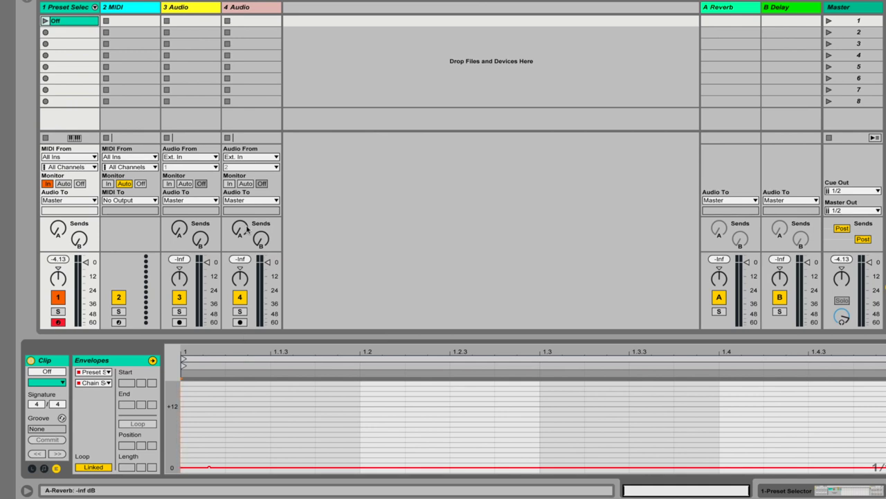
Create MIDI clips in track 1's second and third slots and name the second 'Aggressive Synth'
{"action": "double_click", "coordinate": [70, 33]}
{"action": "double_click", "coordinate": [69, 43]}
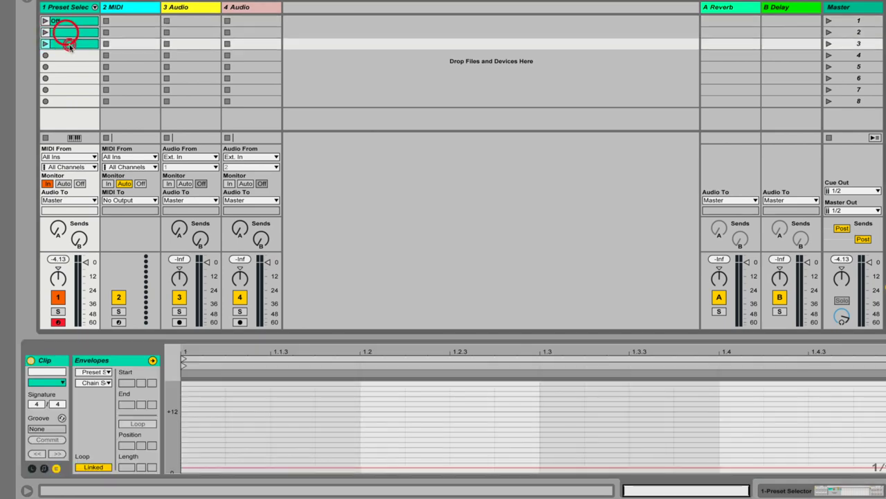
{"action": "left_click", "coordinate": [79, 34]}
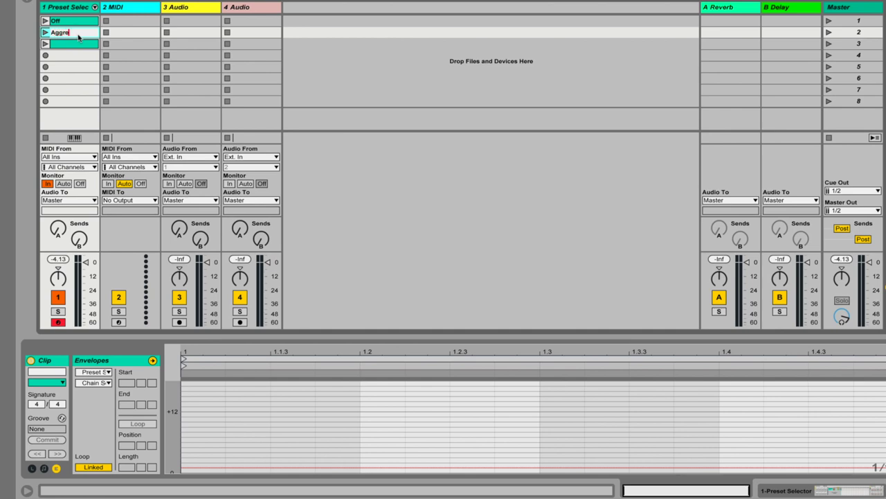
{"action": "type", "text": "Aggressive Synth"}
{"action": "key", "text": "Return"}
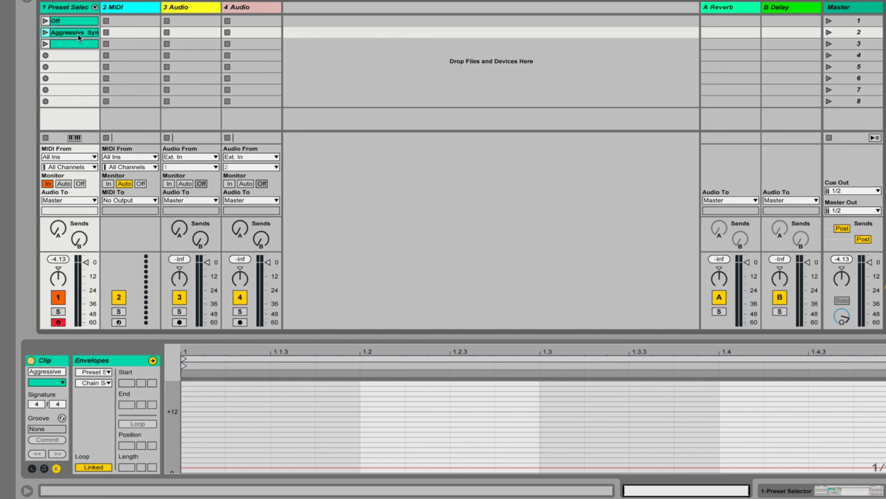
Rename the third clip 'Pad' and reselect the Aggressive Synth clip
{"action": "left_click", "coordinate": [79, 44]}
{"action": "key", "text": "ctrl+r"}
{"action": "type", "text": "P"}
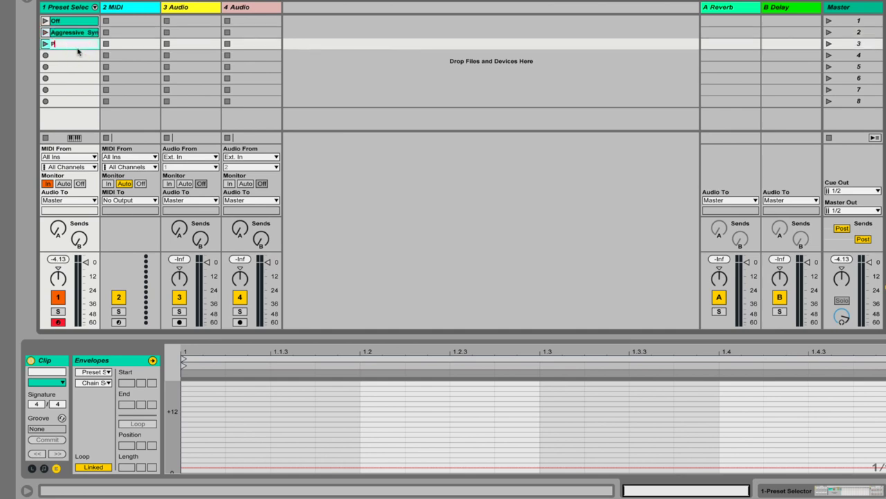
{"action": "key", "text": "Return"}
{"action": "left_click", "coordinate": [72, 32]}
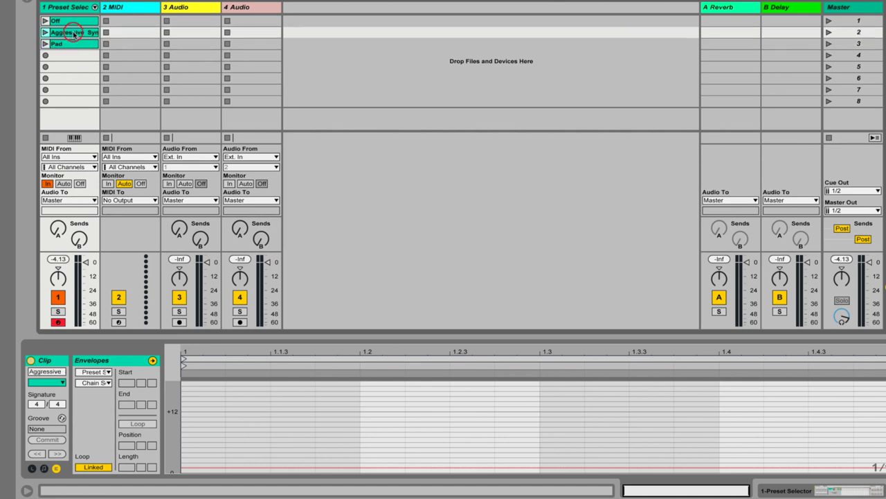
Add a Preset Selector Chain Selector envelope to the Aggressive Synth clip with value 1
{"action": "left_click", "coordinate": [106, 372]}
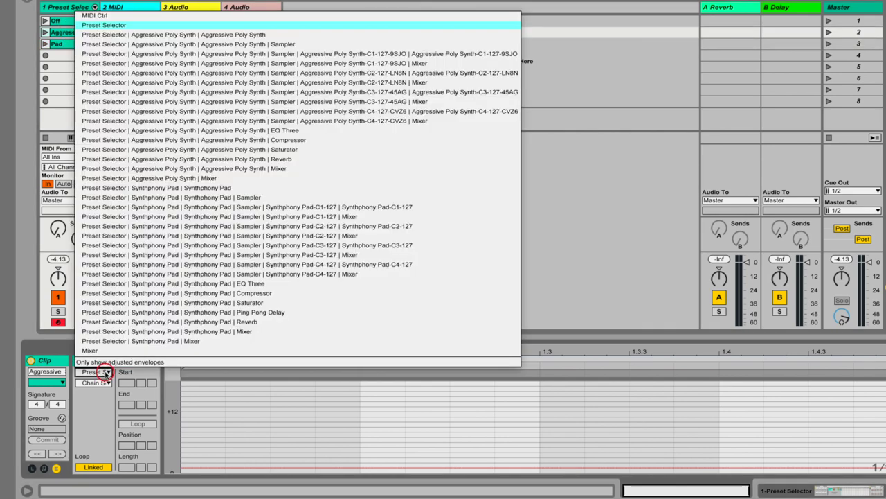
{"action": "left_click", "coordinate": [125, 28]}
{"action": "left_click", "coordinate": [95, 383]}
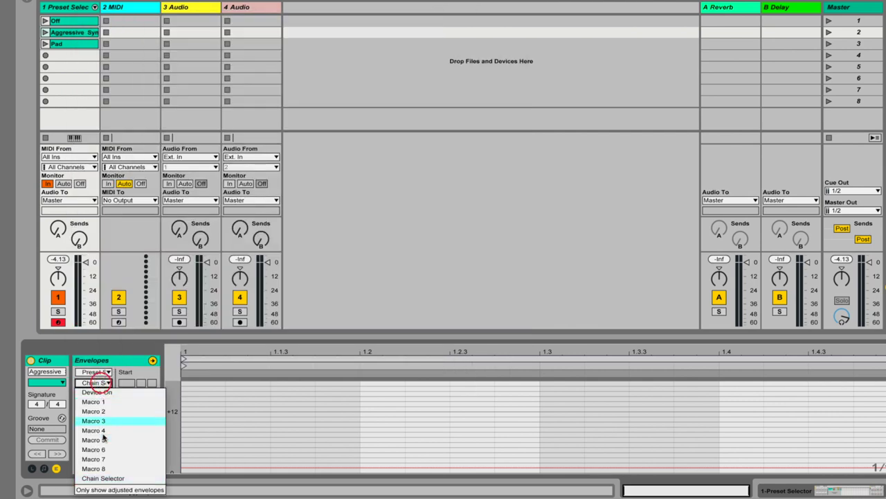
{"action": "left_click", "coordinate": [103, 478]}
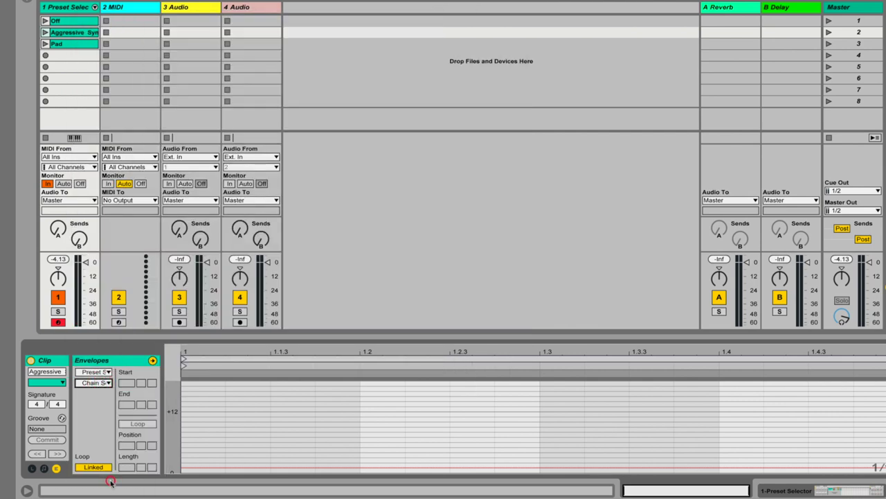
{"action": "left_click", "coordinate": [206, 468]}
{"action": "left_click", "coordinate": [205, 468]}
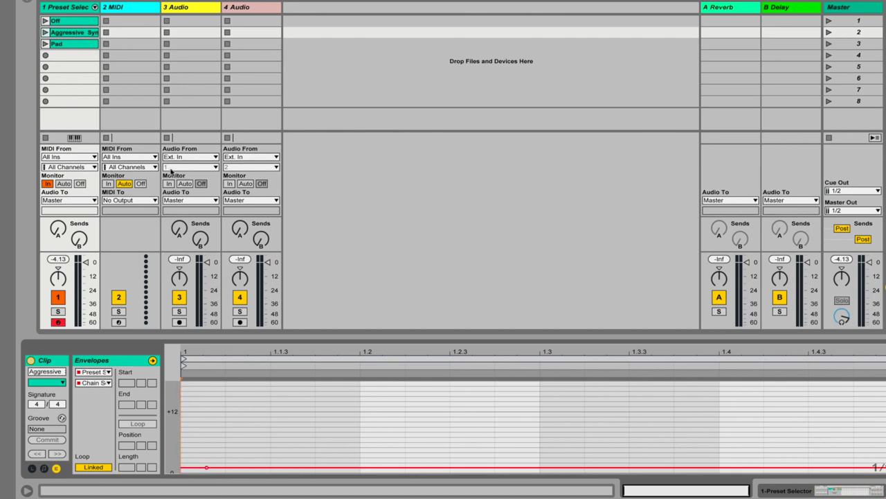
Raise the Pad clip's Chain Selector envelope to 2 and show the rack's chains
{"action": "left_click", "coordinate": [64, 44]}
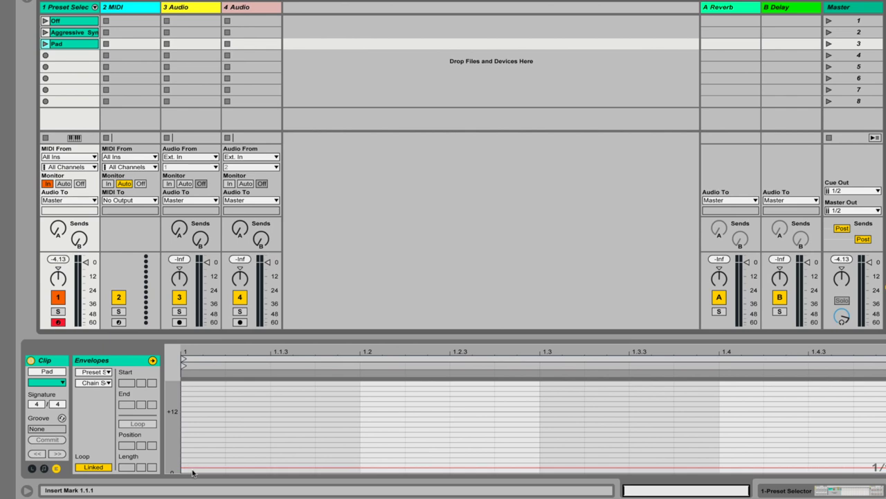
{"action": "left_click_drag", "start_coordinate": [194, 469], "coordinate": [193, 462]}
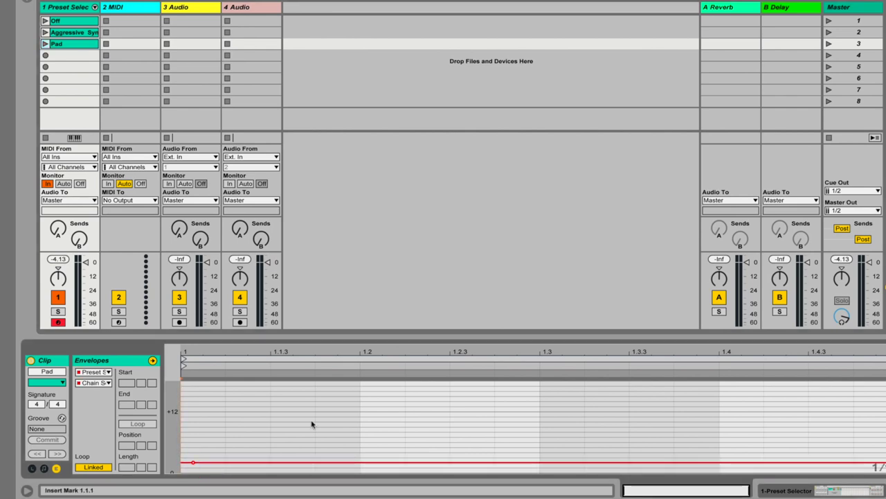
{"action": "left_click", "coordinate": [815, 490]}
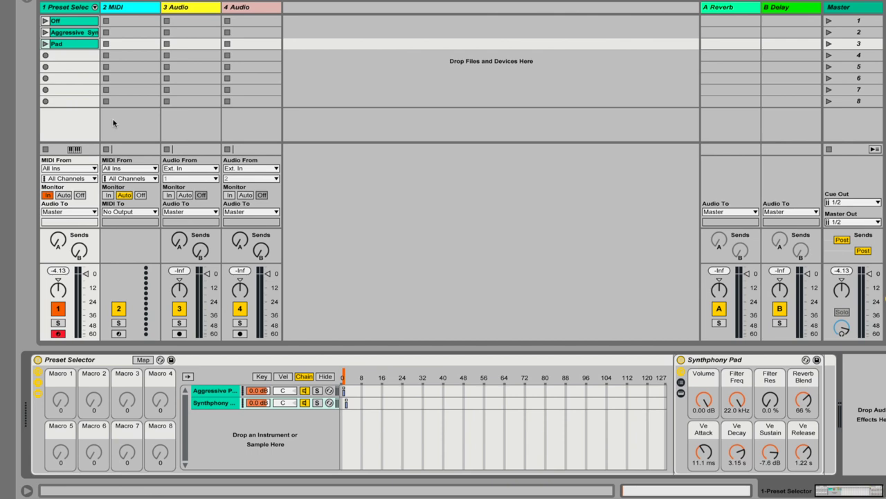
Audition the Off, Aggressive Synth and Pad clips in turn, then hide the rack's chain list
{"action": "left_click", "coordinate": [45, 21]}
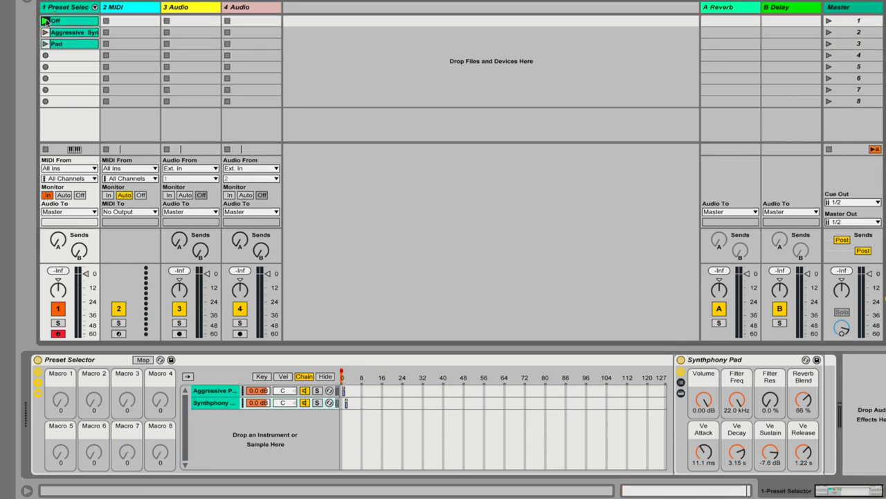
{"action": "left_click", "coordinate": [46, 33]}
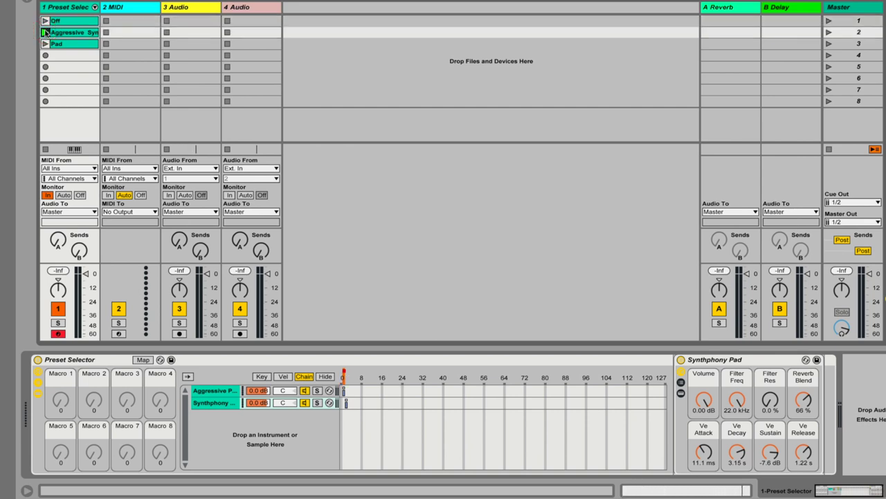
{"action": "left_click", "coordinate": [44, 43]}
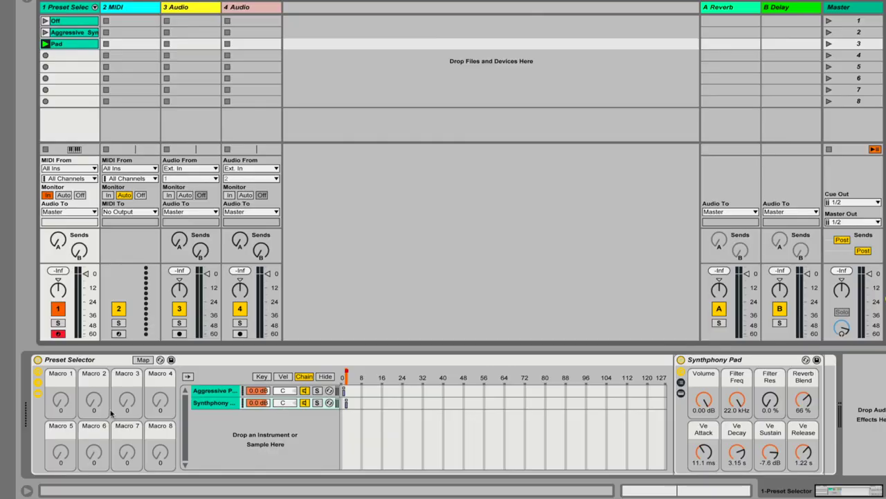
{"action": "left_click", "coordinate": [37, 384]}
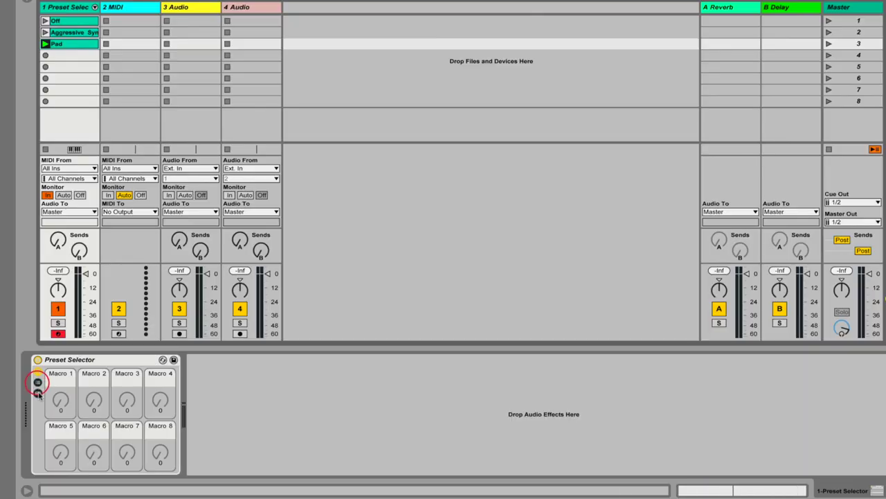
Switch sounds by launching Aggressive Synth, then Pad, then Off on the Preset Selector track
{"action": "left_click", "coordinate": [45, 32]}
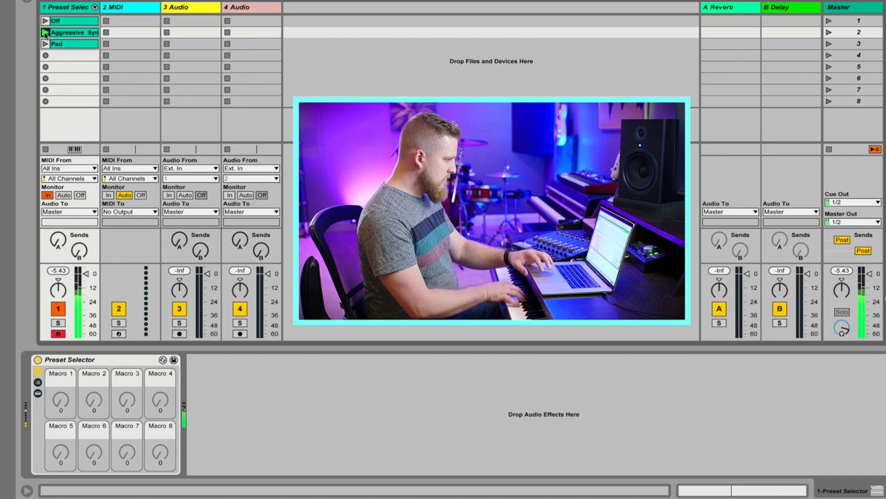
{"action": "left_click", "coordinate": [45, 44]}
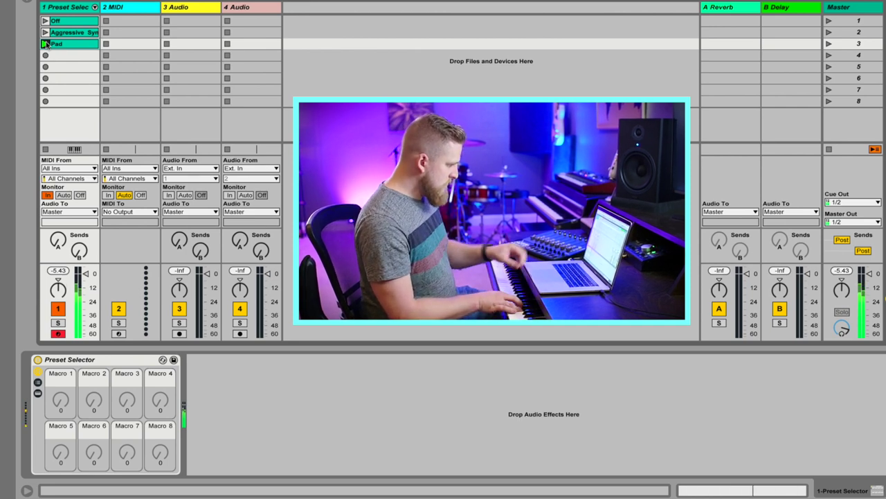
{"action": "left_click", "coordinate": [45, 20]}
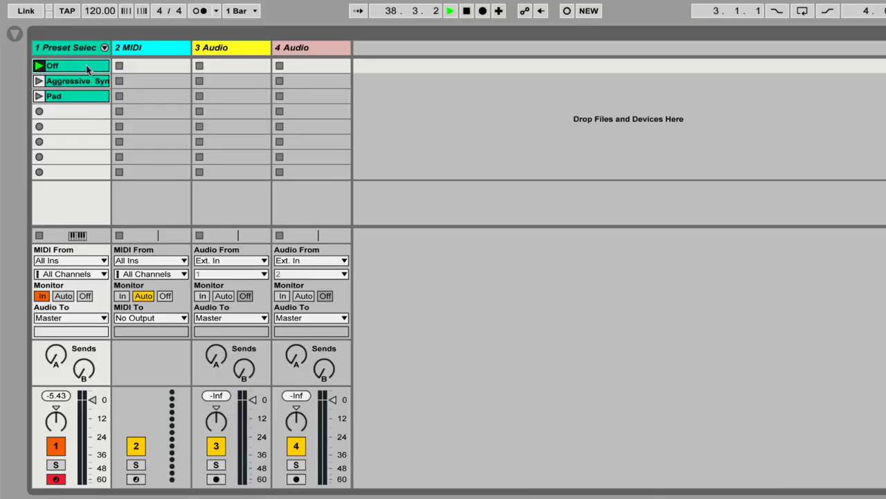
Duplicate the Preset Selector track, then launch track 1's Aggressive Synth and track 2's Pad clips
{"action": "left_click", "coordinate": [70, 49]}
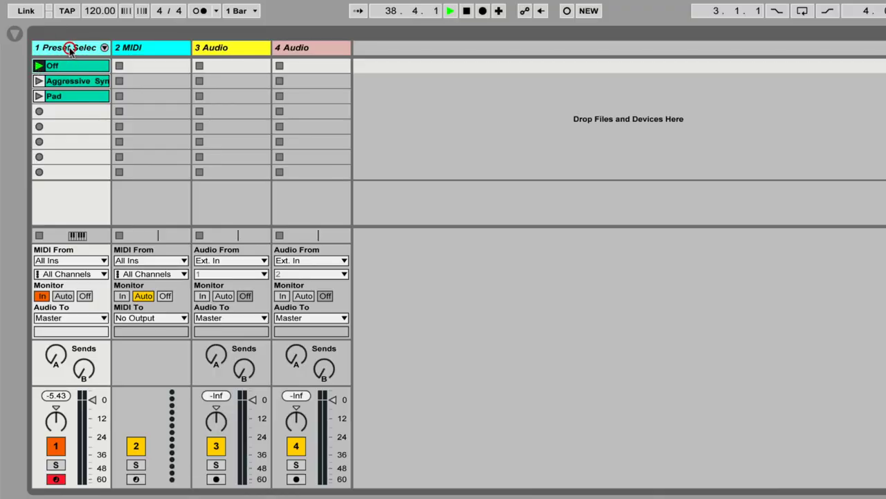
{"action": "key", "text": "ctrl+d"}
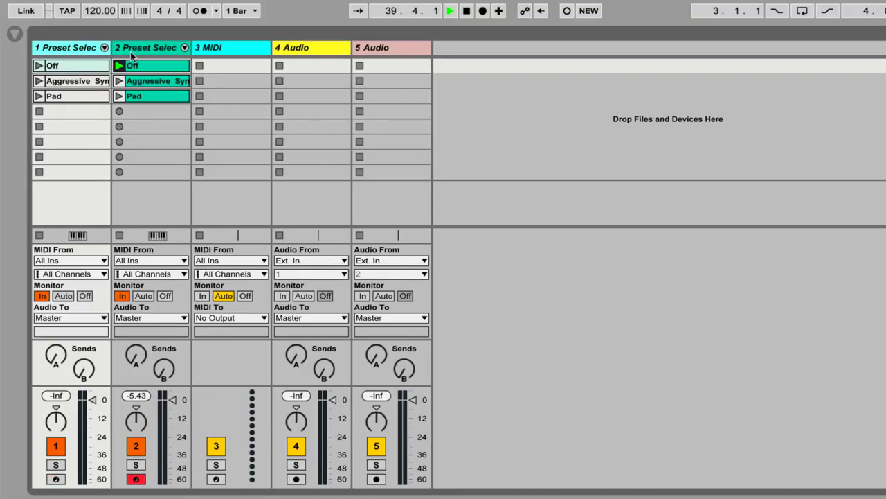
{"action": "left_click", "coordinate": [39, 81]}
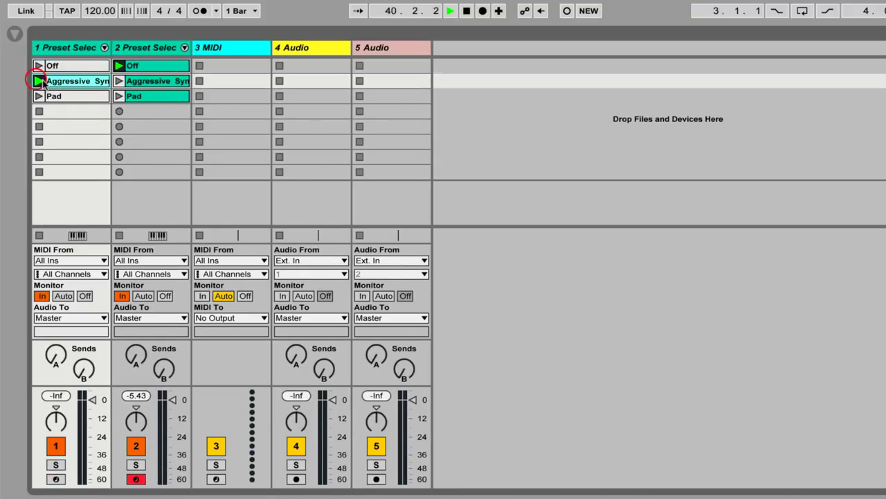
{"action": "left_click", "coordinate": [119, 96]}
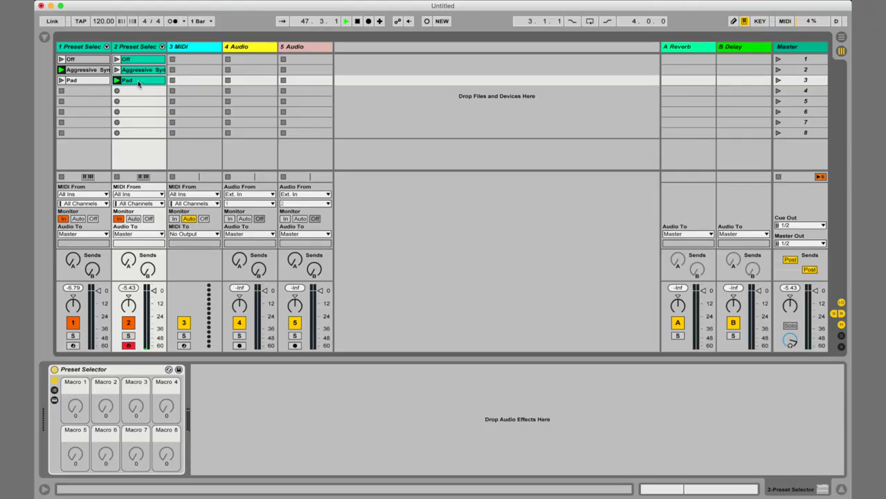
Move track 2's Pad clip to scene 4, then launch scenes 2 through 7 in order
{"action": "left_click_drag", "start_coordinate": [138, 82], "coordinate": [142, 125]}
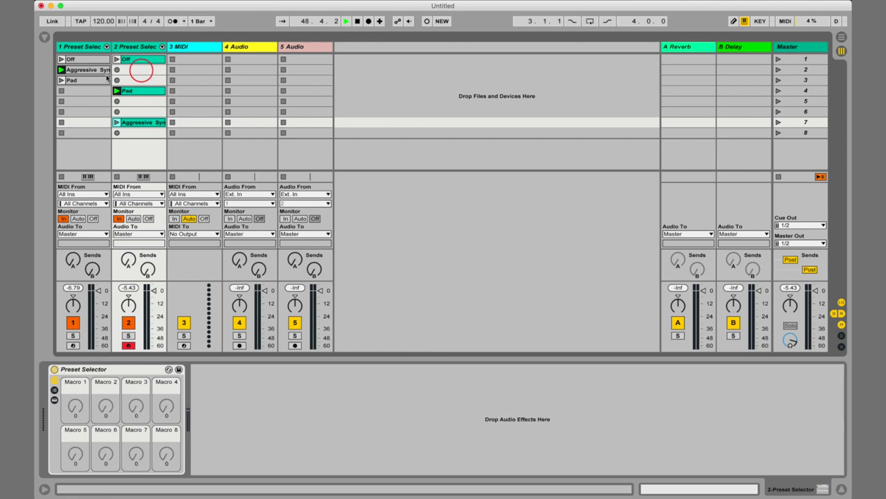
{"action": "left_click", "coordinate": [778, 69]}
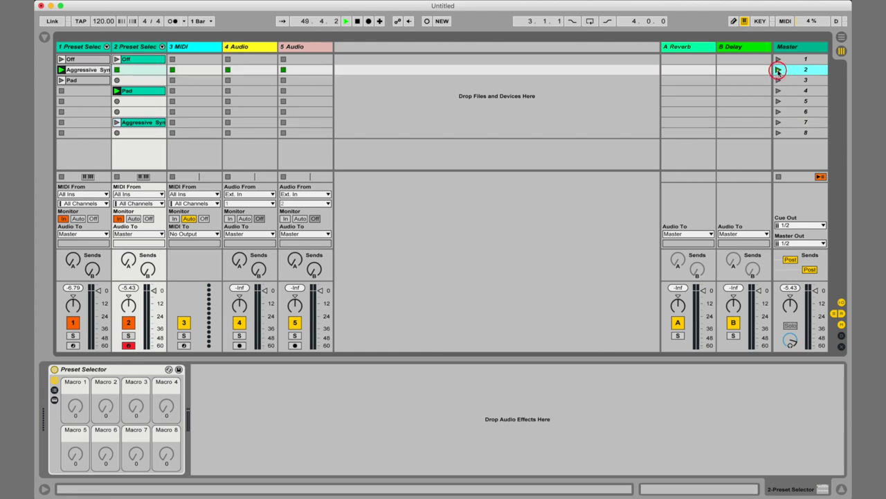
{"action": "left_click", "coordinate": [779, 81]}
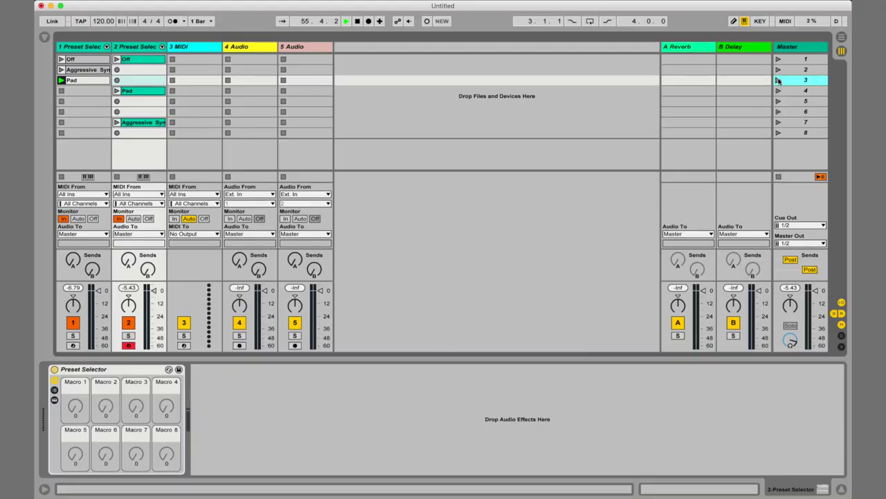
{"action": "left_click", "coordinate": [778, 91]}
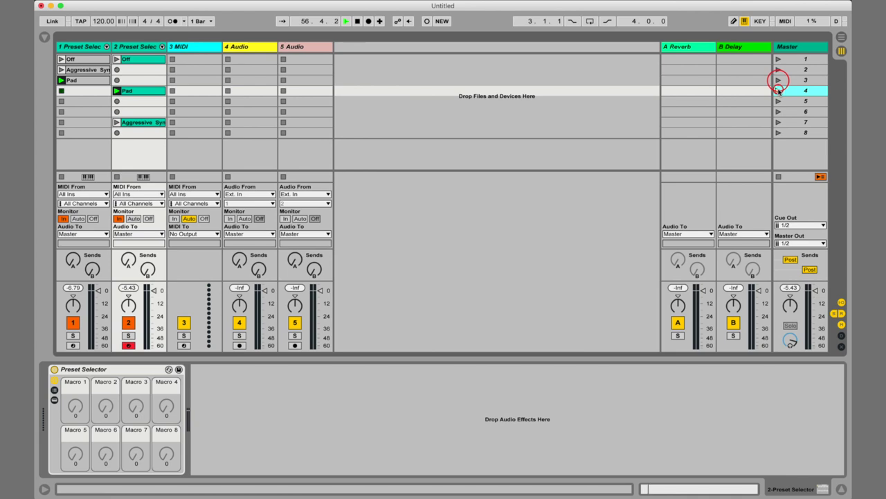
{"action": "left_click", "coordinate": [778, 101]}
{"action": "left_click", "coordinate": [778, 111]}
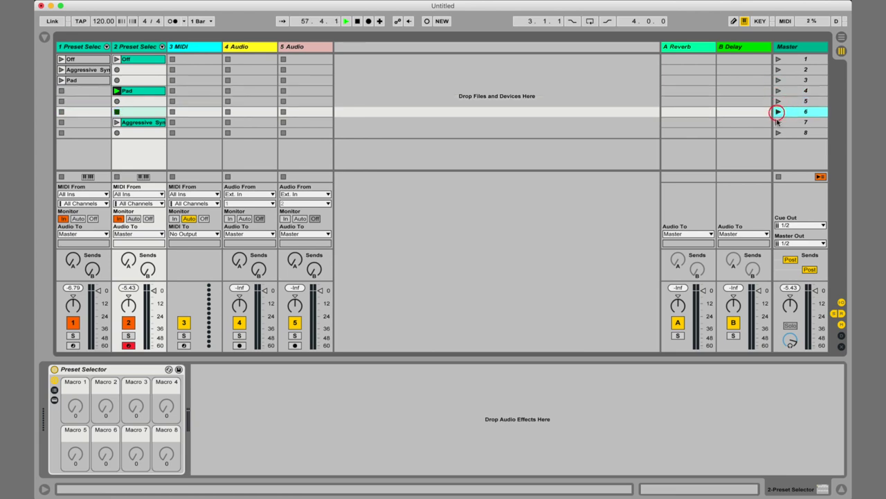
{"action": "left_click", "coordinate": [778, 122]}
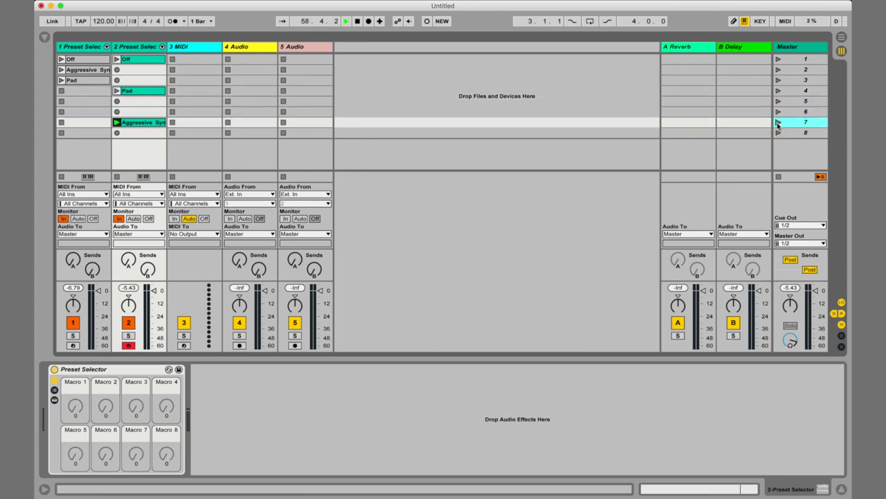